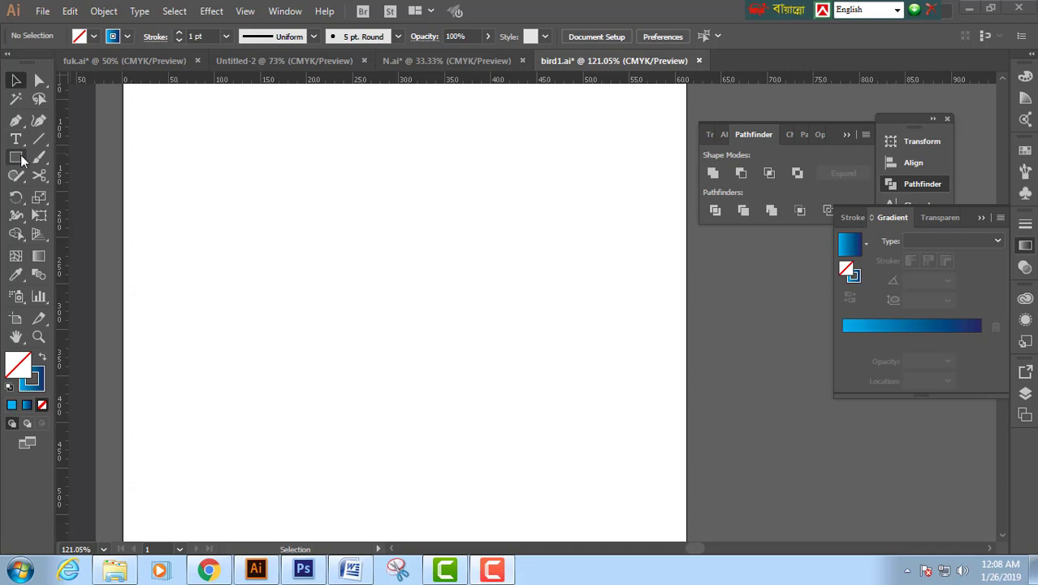
Draw an open Pen tool path about 44 px wide and 99 px tall: a short straight segment leading into a downward curve.
click(16, 157)
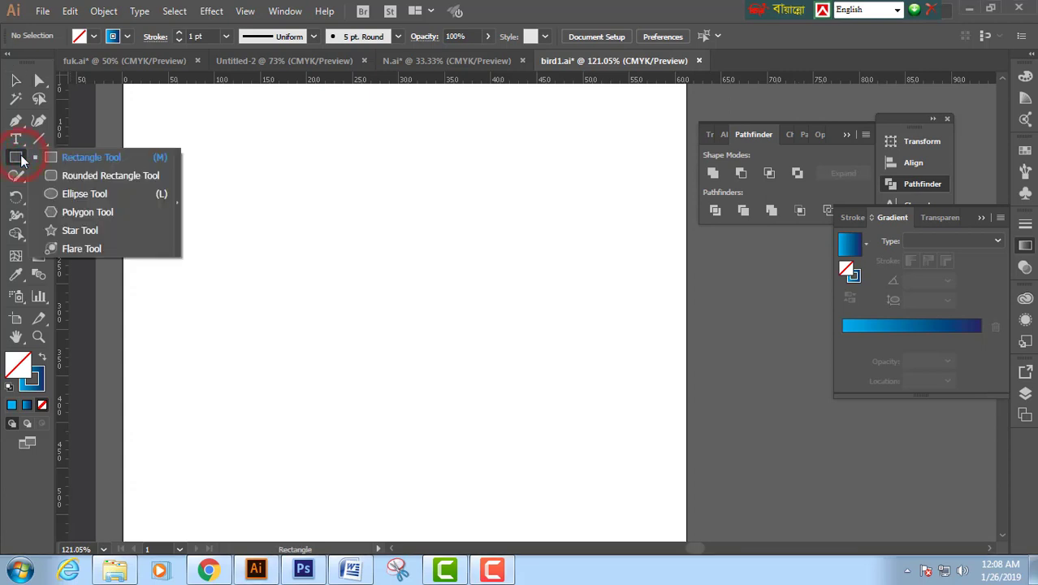
click(12, 119)
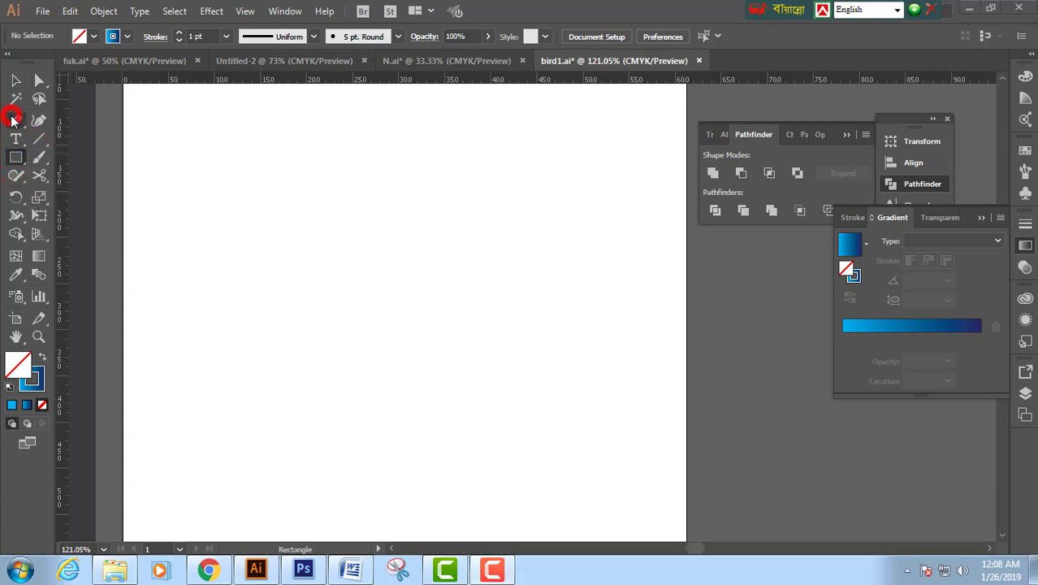
click(16, 121)
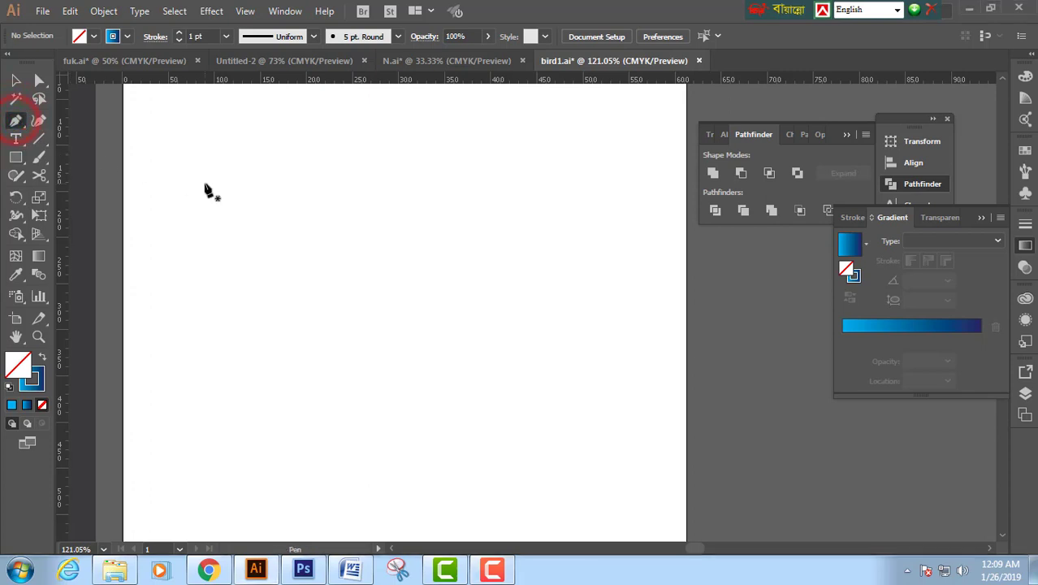
click(252, 177)
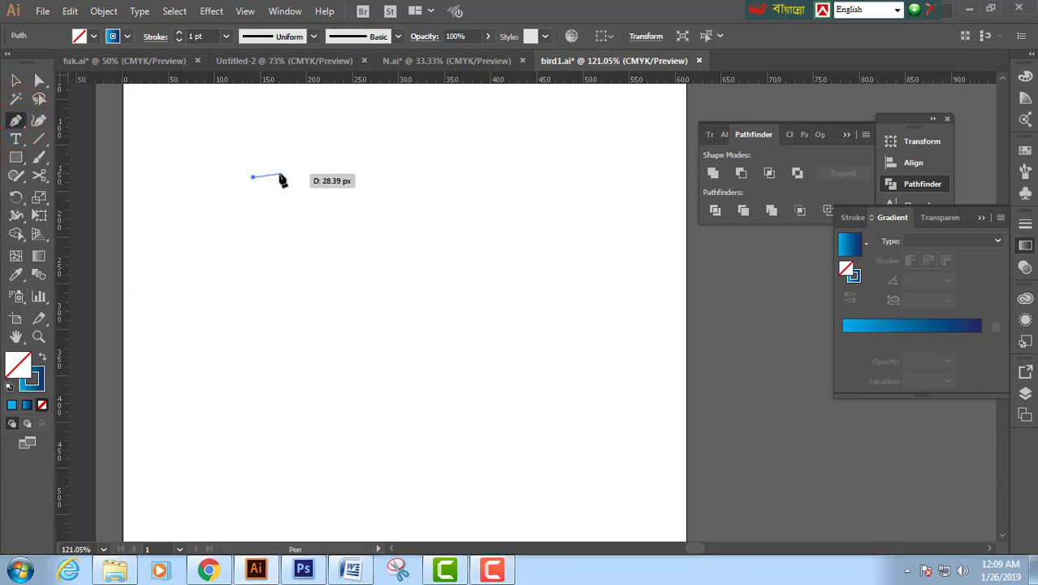
click(278, 174)
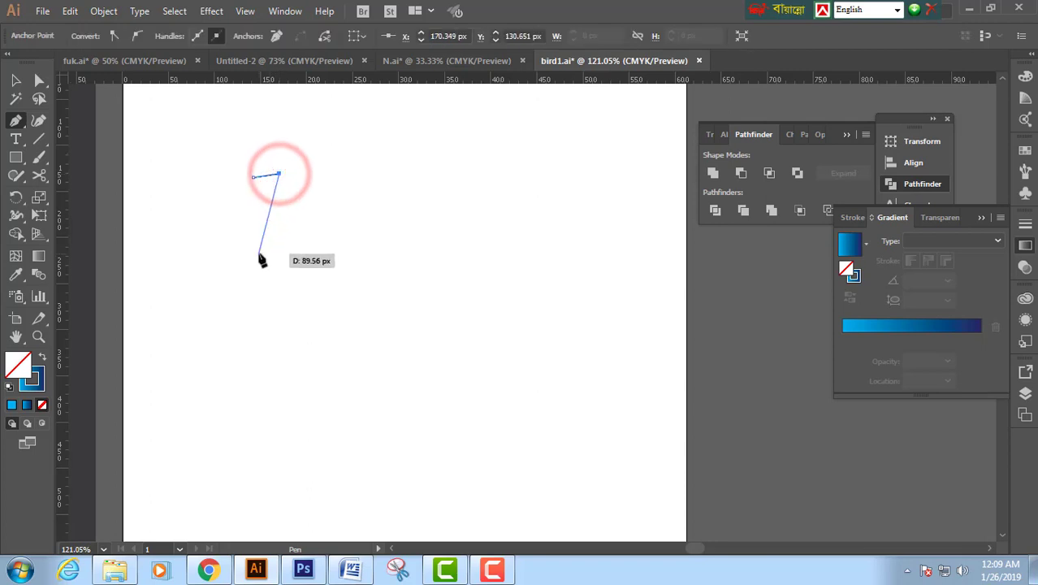
drag(254, 268, 182, 315)
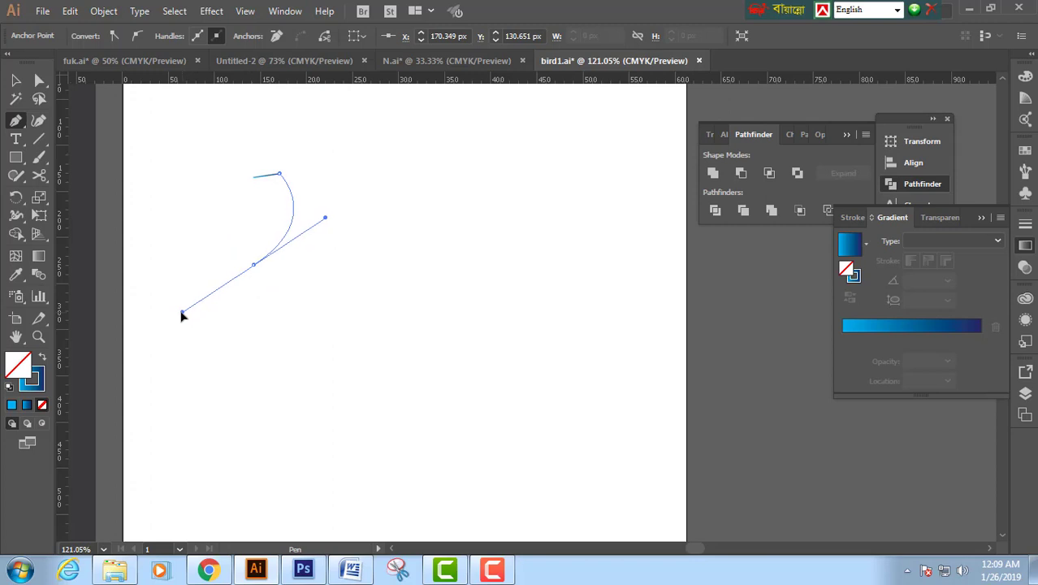
click(253, 264)
ctrl+click(303, 281)
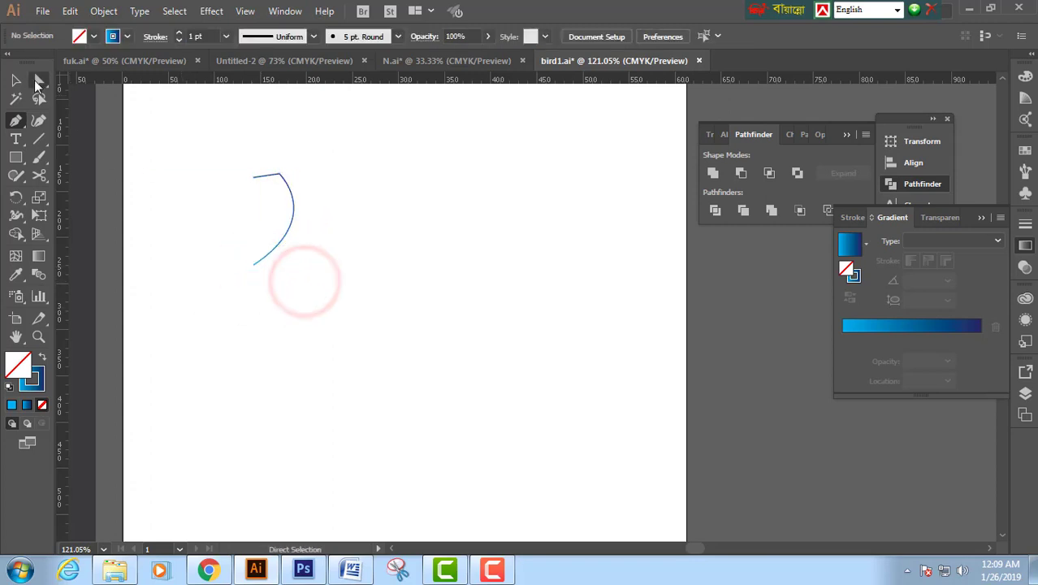
Adjust the direction handle of the path's curve and round the upper corner into a smooth arc.
click(38, 79)
click(291, 197)
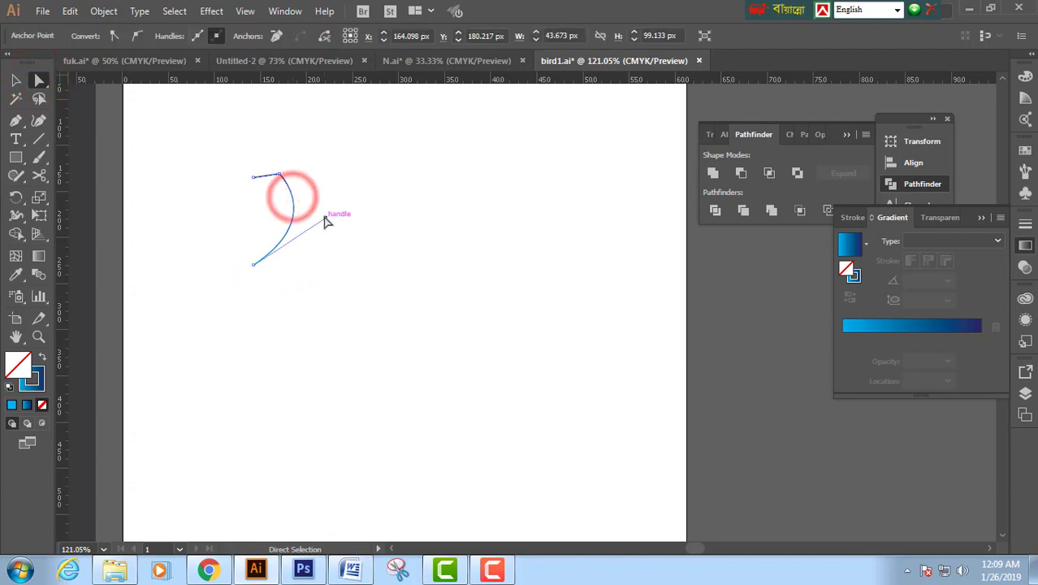
click(324, 216)
drag(323, 219, 323, 217)
click(327, 194)
click(281, 174)
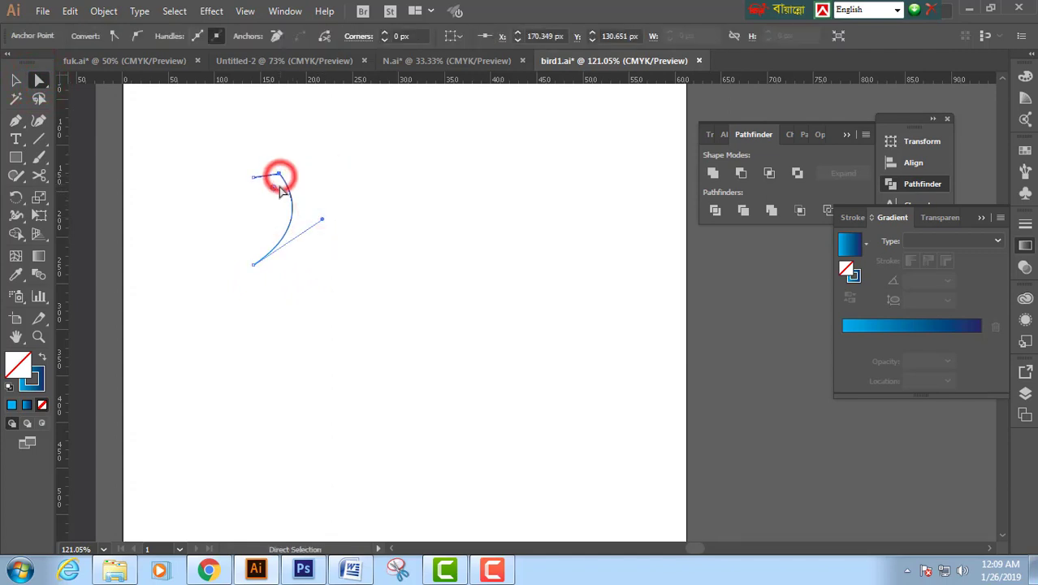
drag(272, 185, 261, 223)
click(342, 174)
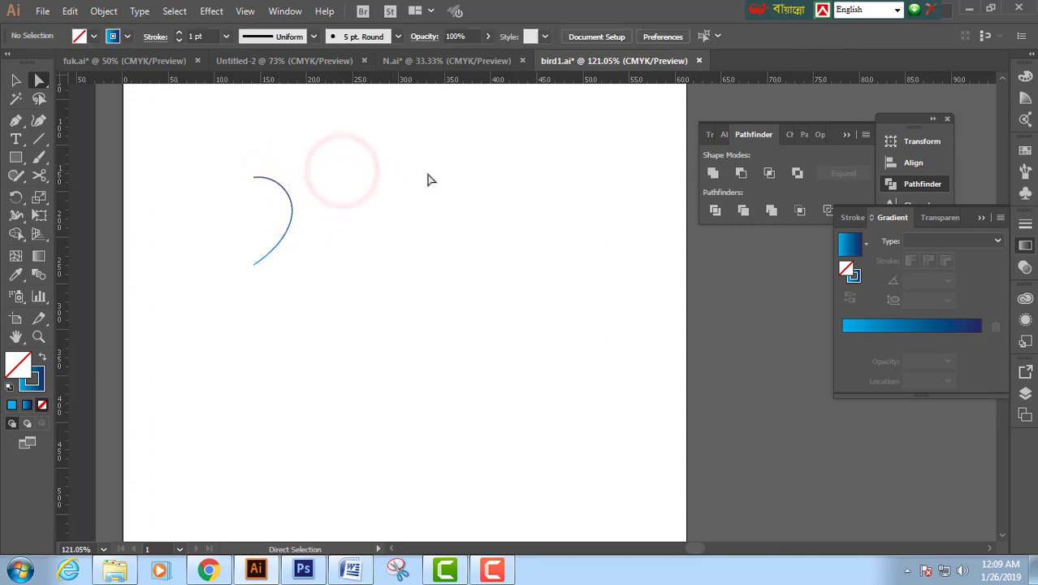
Continue the path with the Pen tool from its upper end around an outer curve to the lower end, closing a crescent wing shape.
click(16, 121)
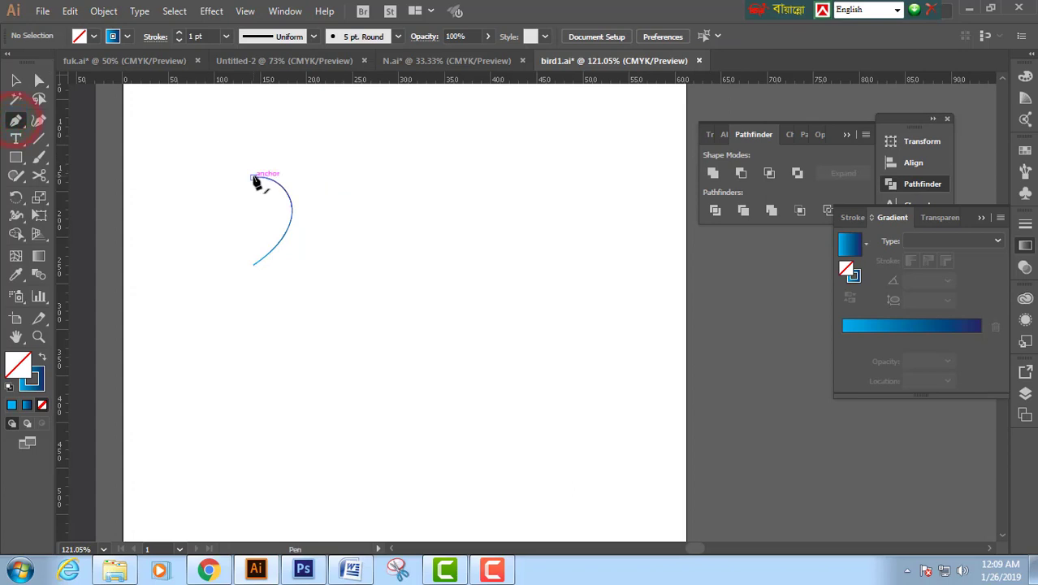
drag(254, 176, 290, 164)
click(287, 158)
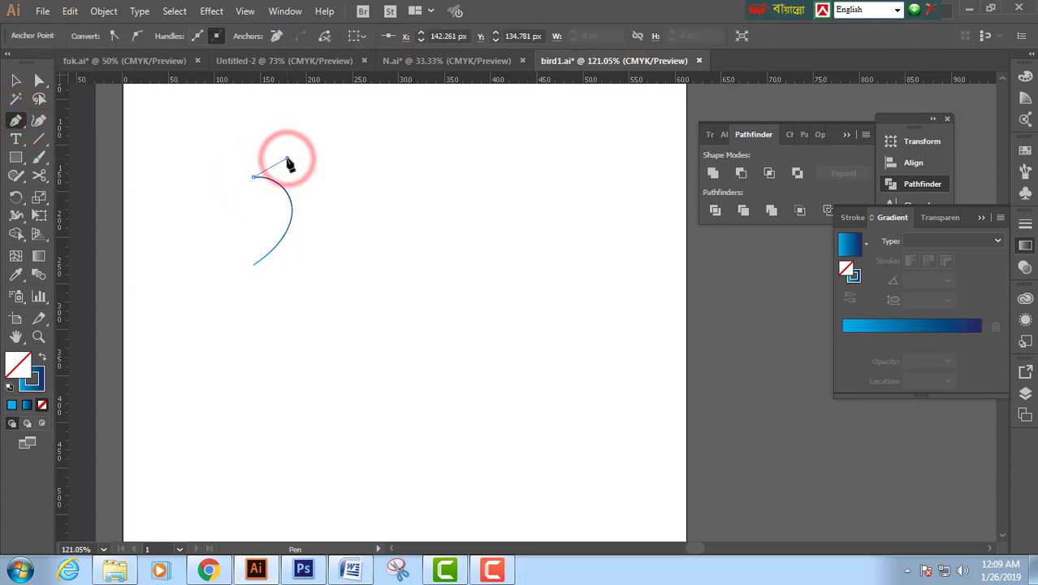
drag(328, 168, 347, 203)
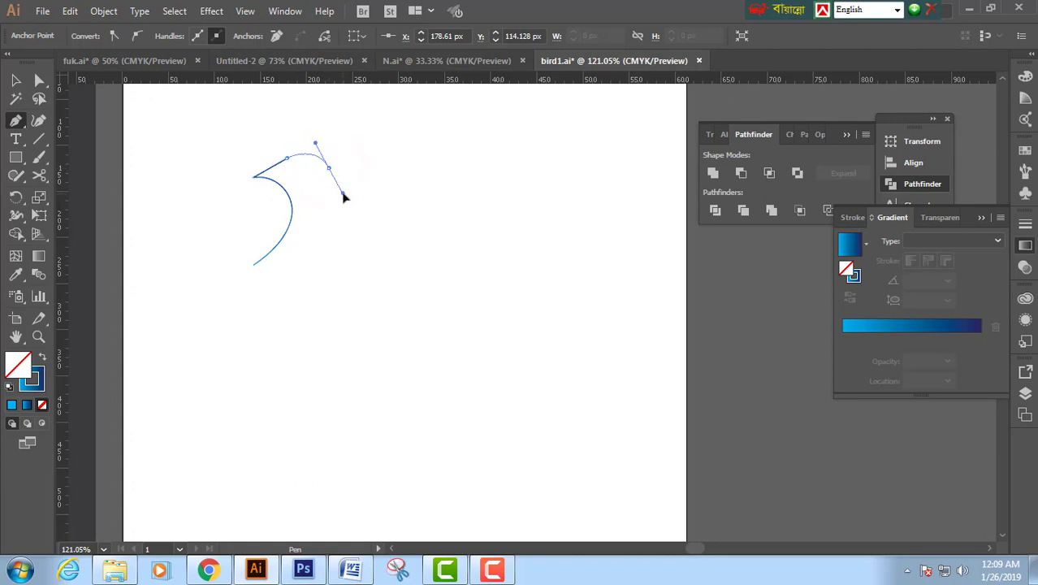
click(329, 168)
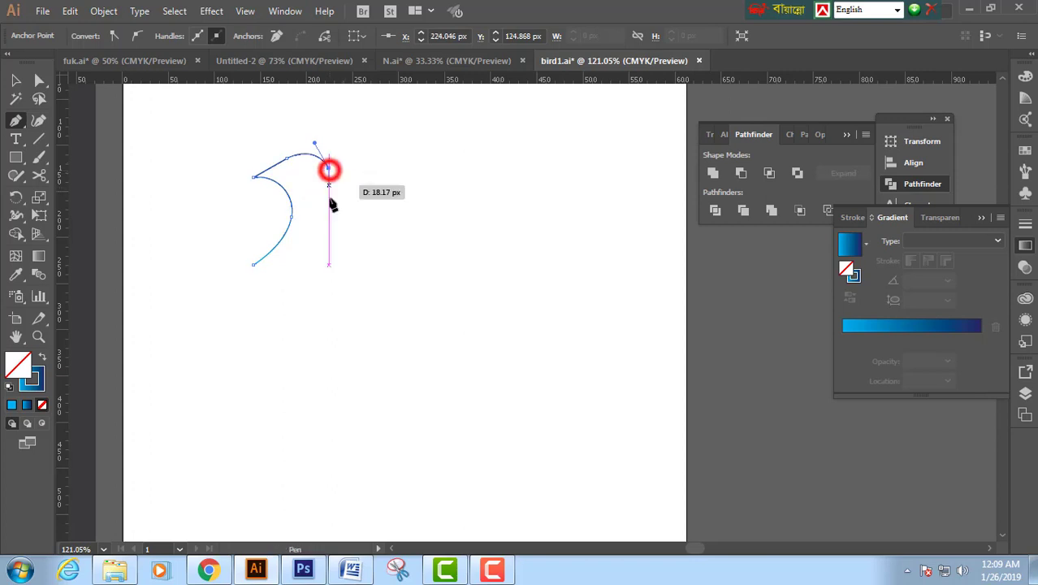
drag(254, 264, 150, 280)
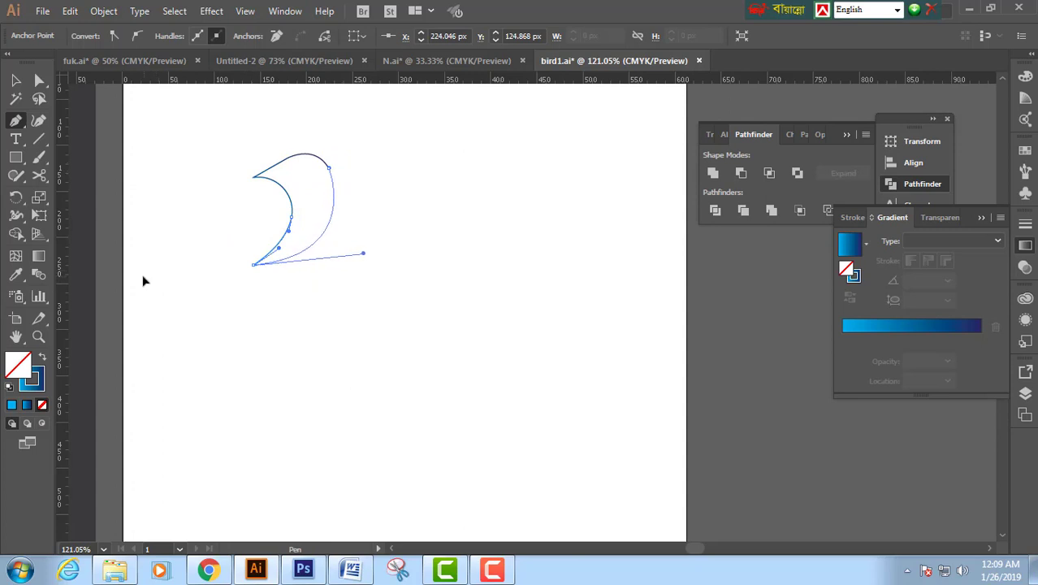
drag(142, 280, 146, 283)
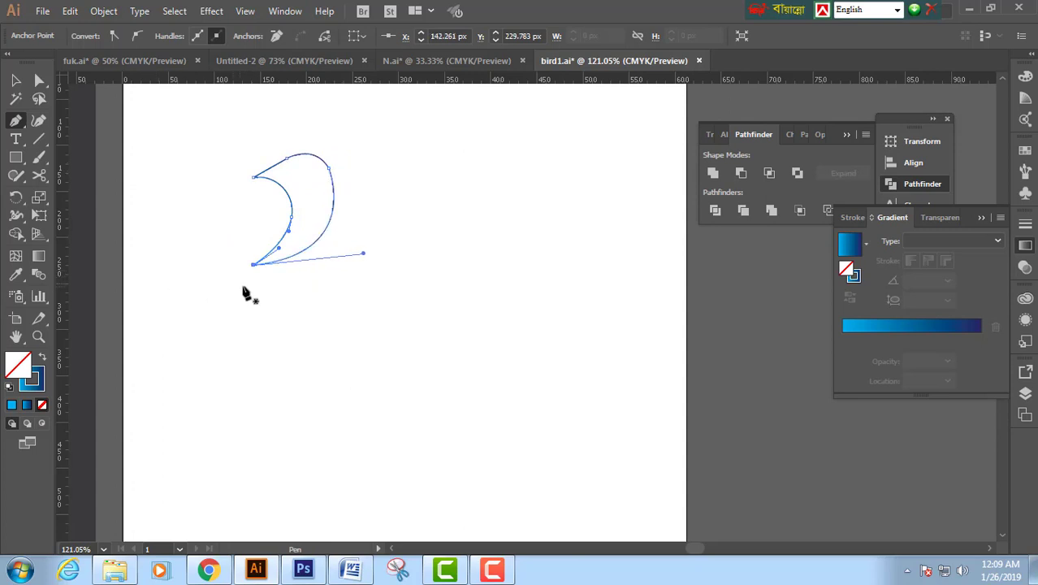
ctrl+click(242, 287)
Round the corner at the upper outer edge of the crescent shape.
click(38, 79)
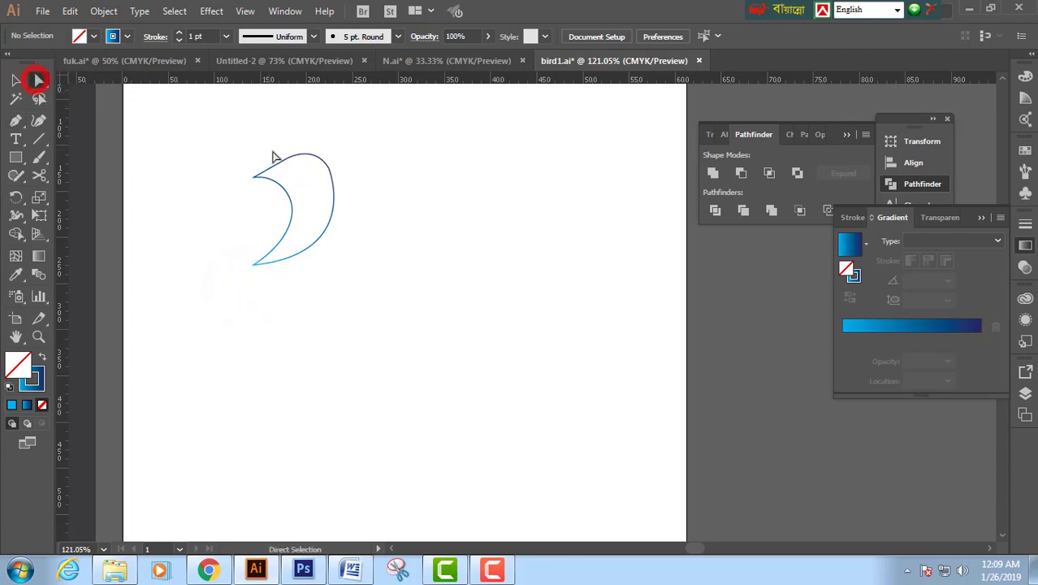
click(332, 176)
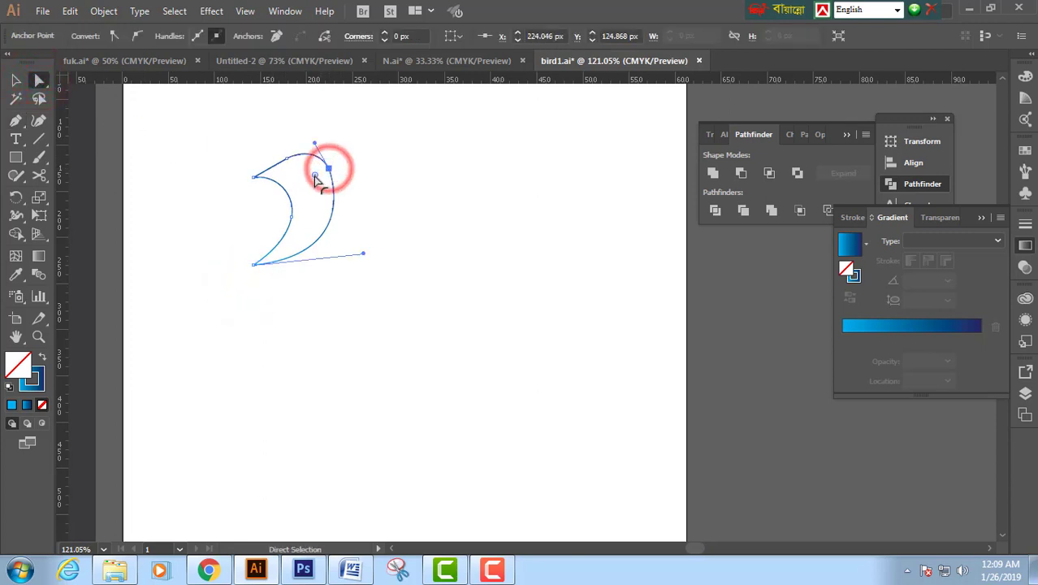
drag(319, 172, 273, 215)
click(374, 178)
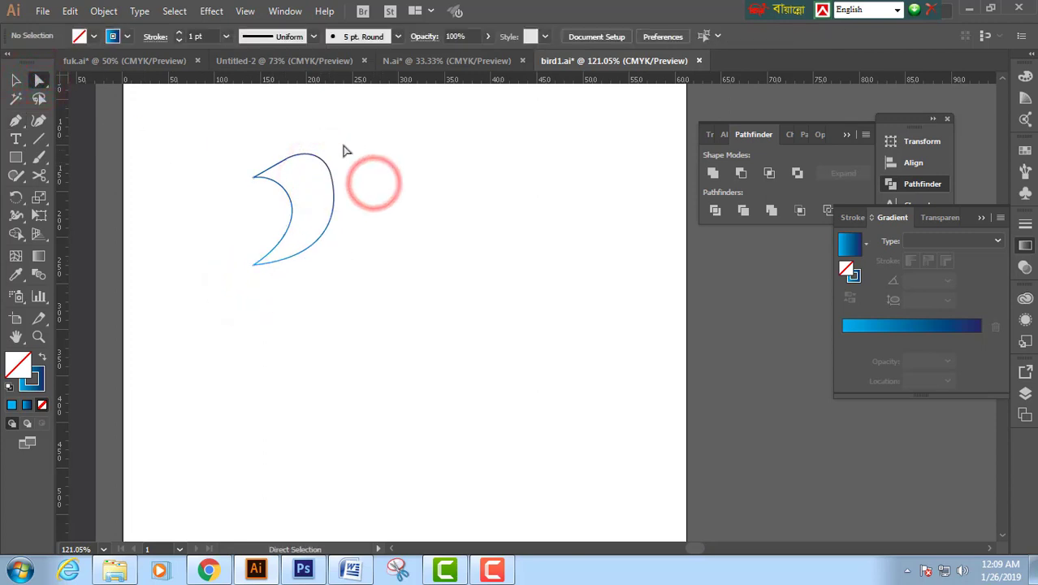
Draw a curved leaf outline with the Pen tool from the crescent's lower tip to a point below and back up to its inner edge.
click(16, 121)
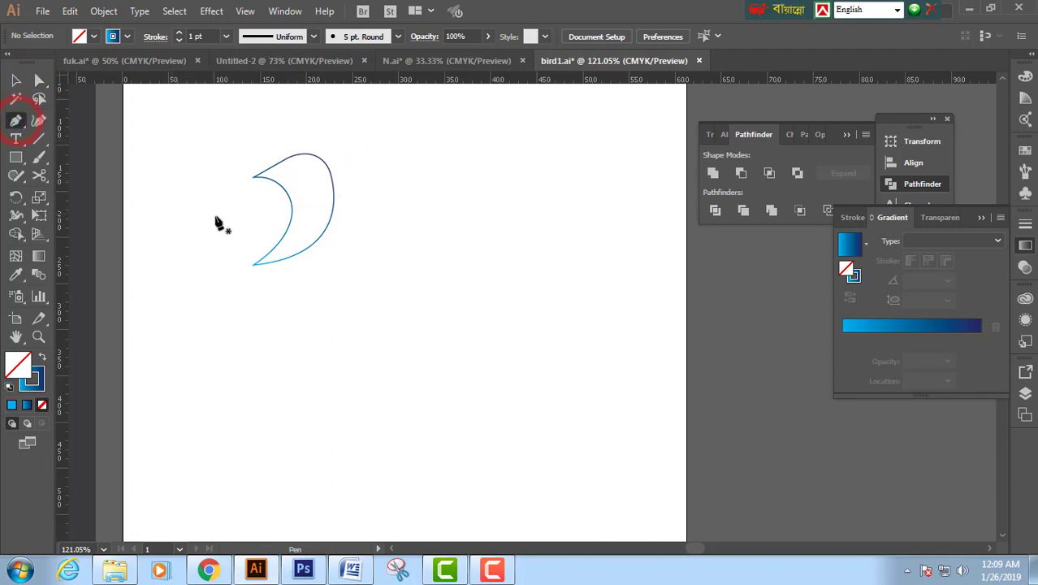
click(253, 265)
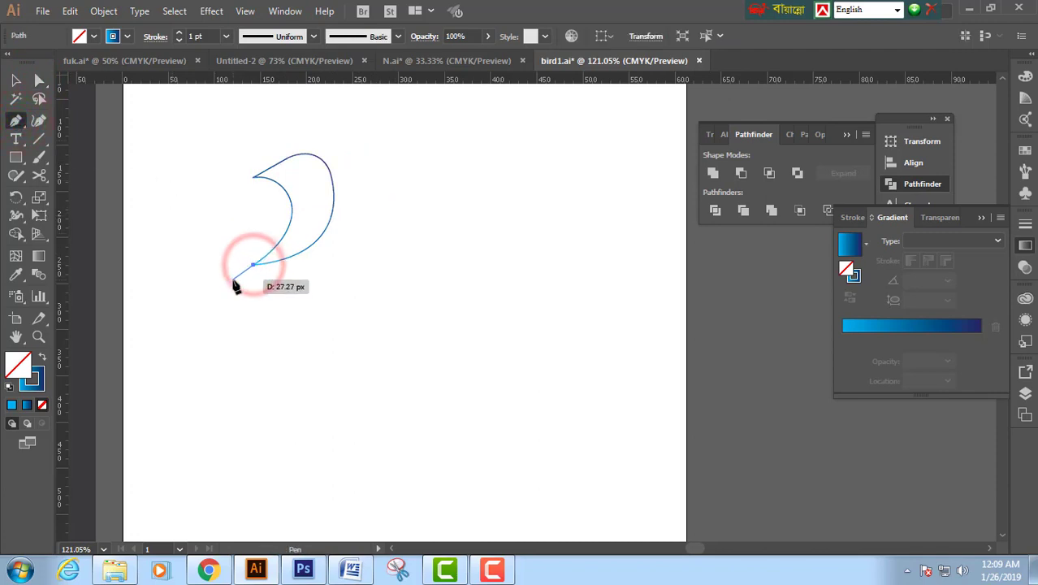
drag(228, 284, 222, 294)
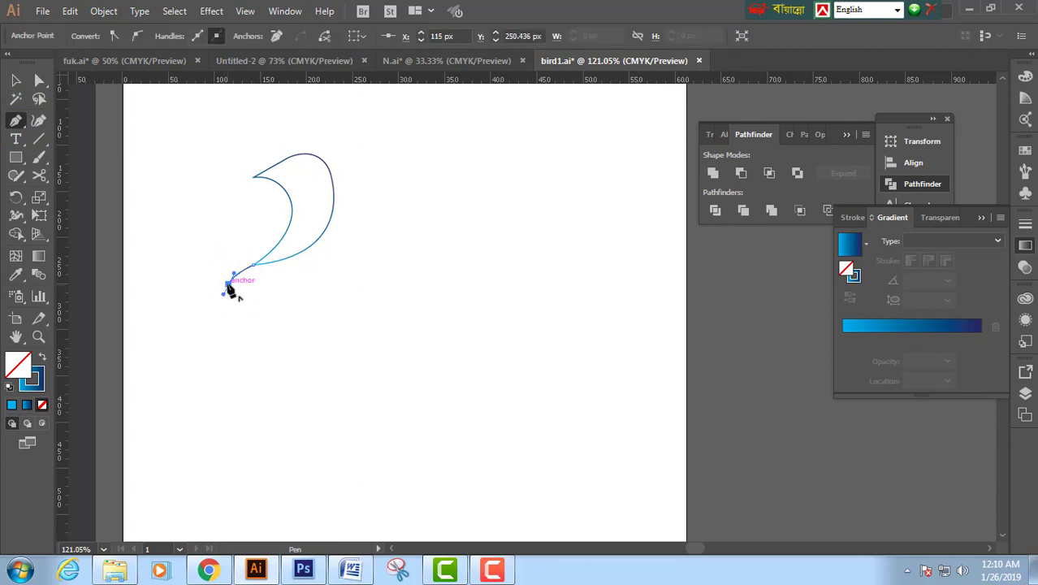
click(228, 284)
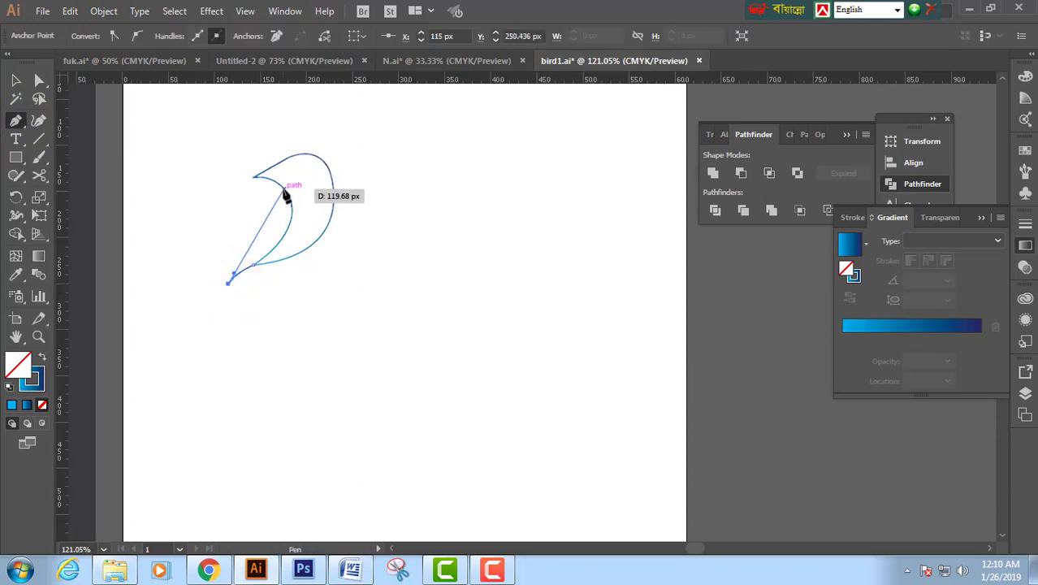
drag(283, 189, 342, 167)
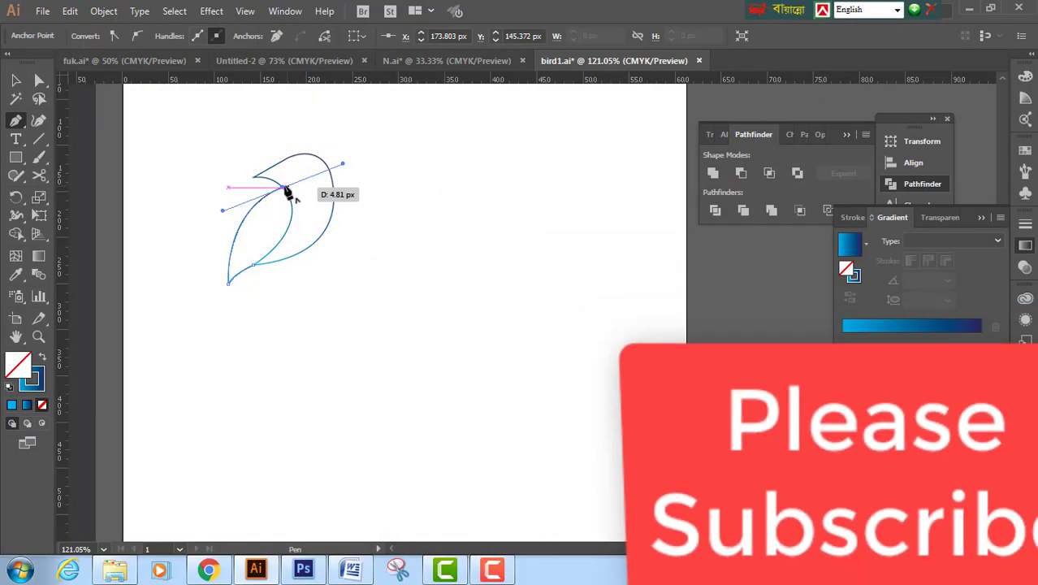
click(283, 187)
ctrl+click(357, 166)
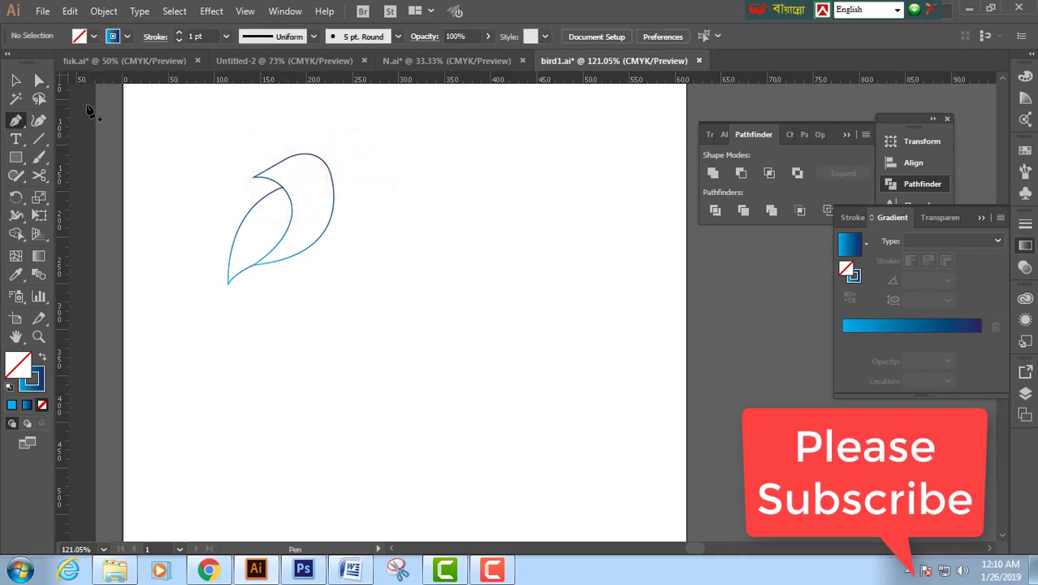
Duplicate the crescent and leaf outlines to the right of the originals on the artboard.
click(15, 80)
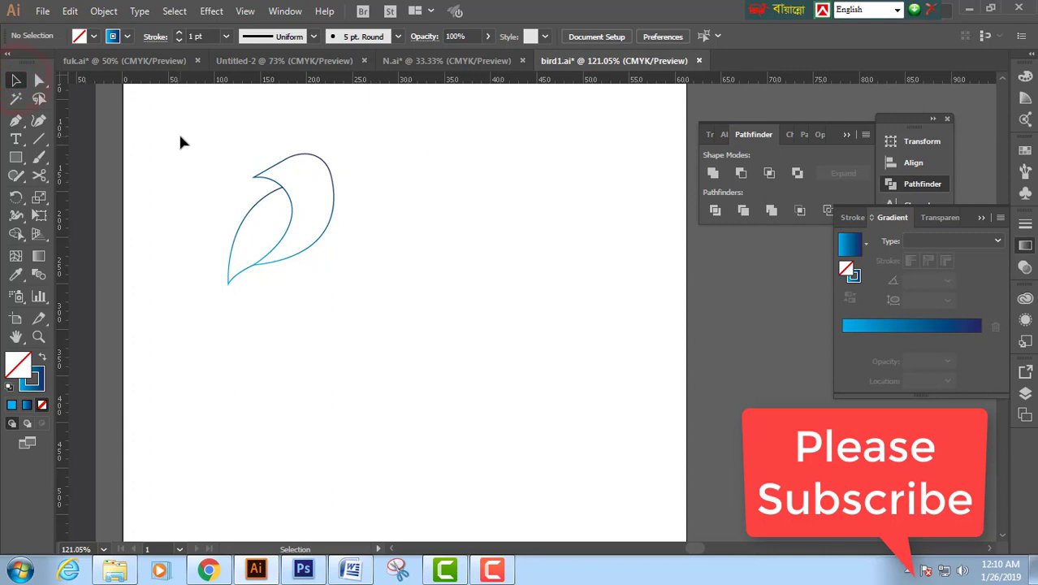
drag(234, 181, 376, 274)
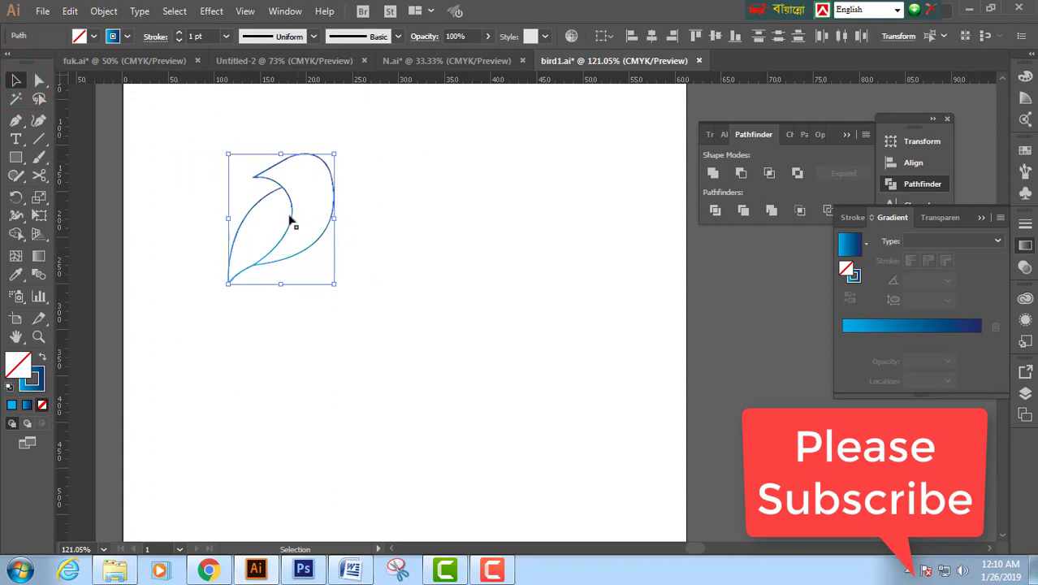
drag(292, 207, 473, 222)
click(399, 156)
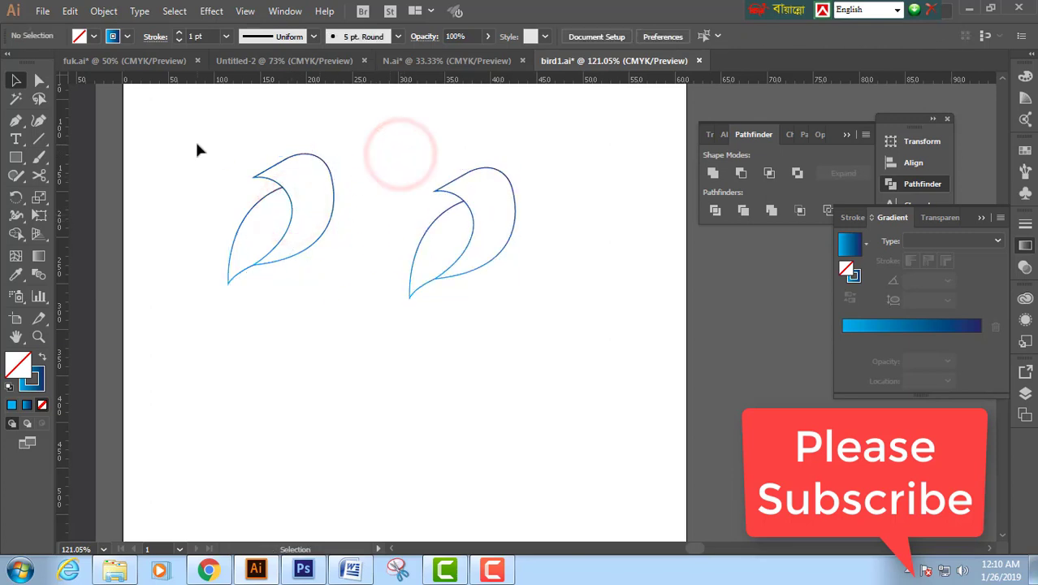
Turn the leaf and crescent areas of the original artwork into separate shapes with the Shape Builder tool.
drag(196, 144, 348, 262)
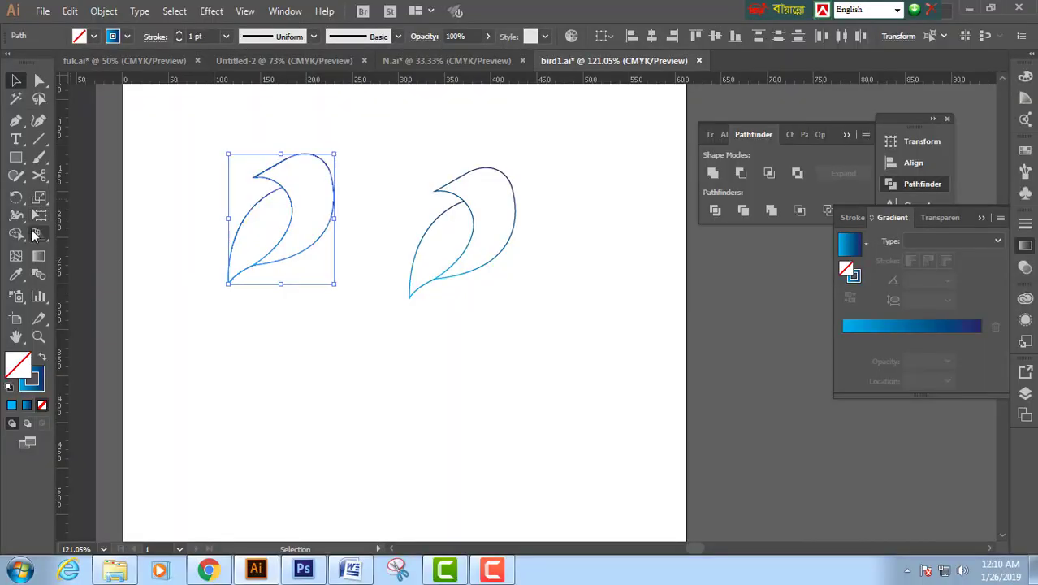
click(16, 234)
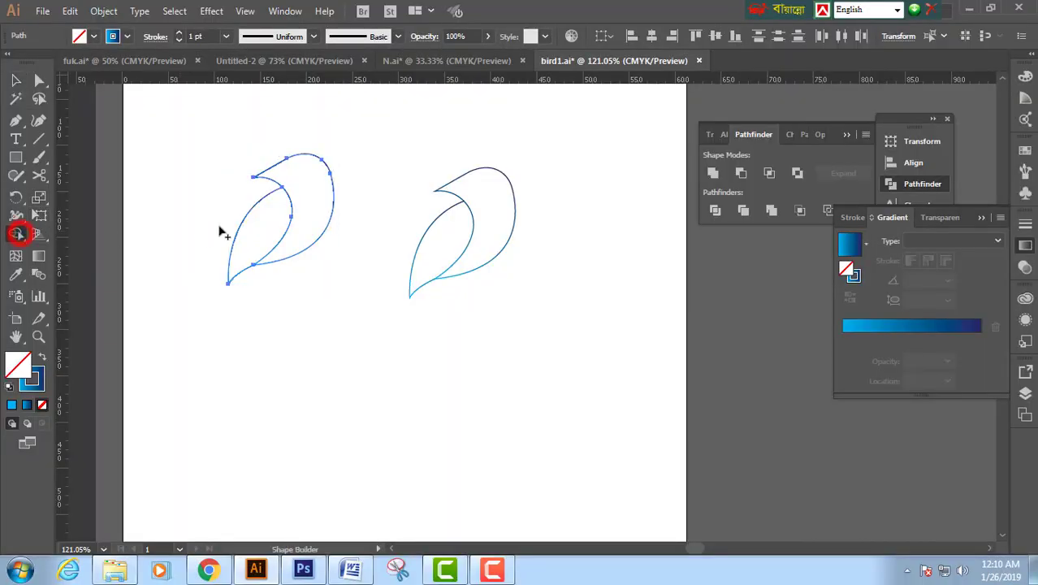
click(264, 218)
click(302, 186)
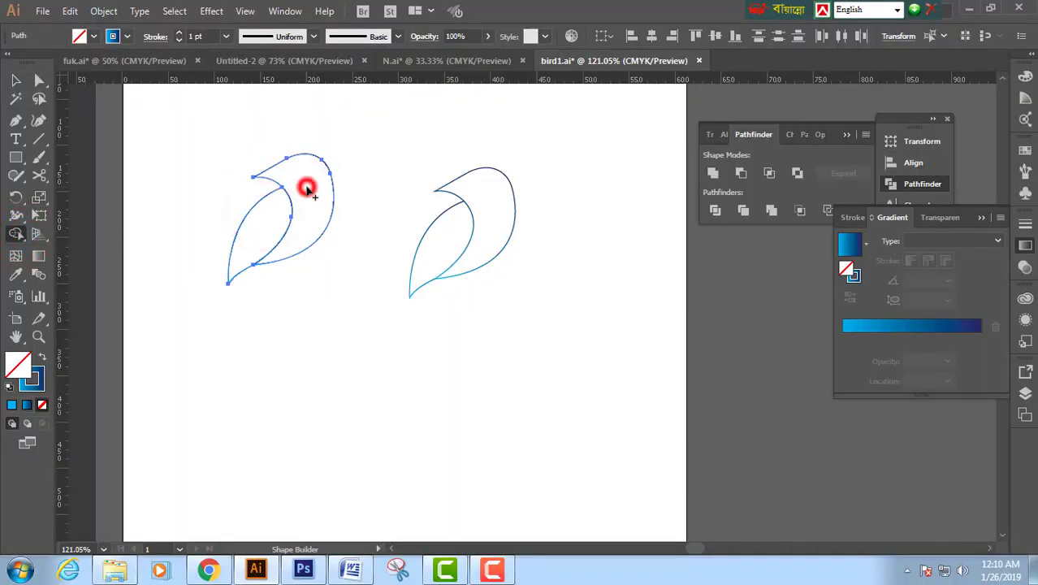
Fill the original leaf and crescent shapes with the blue linear gradient and remove their stroke.
click(16, 82)
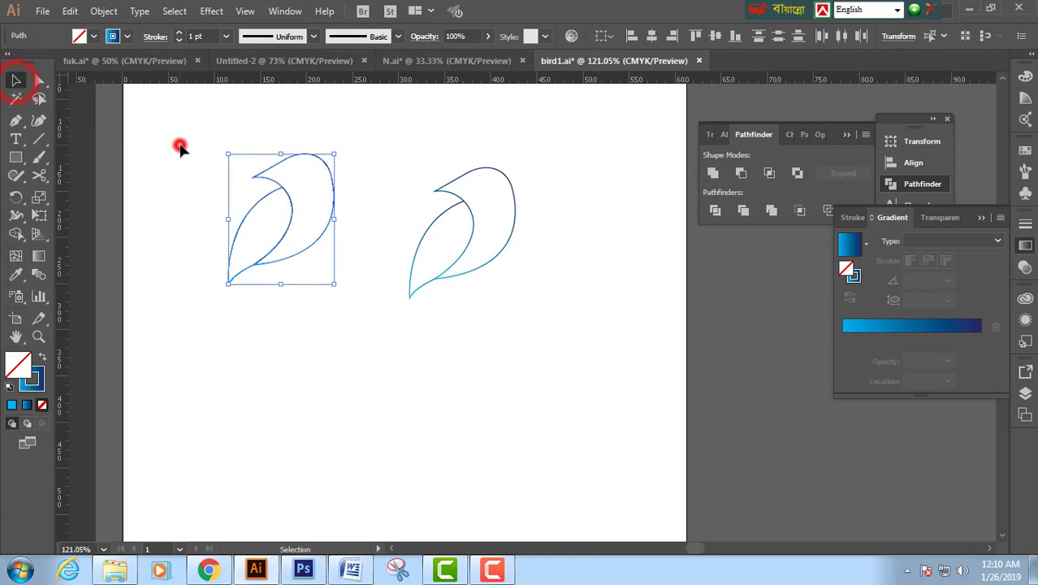
drag(180, 148, 332, 231)
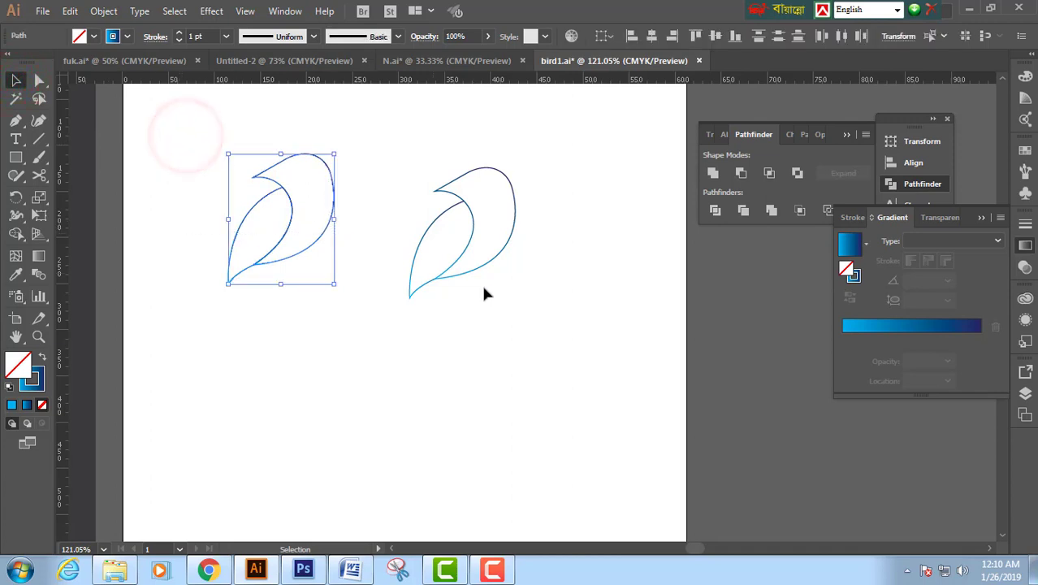
click(897, 326)
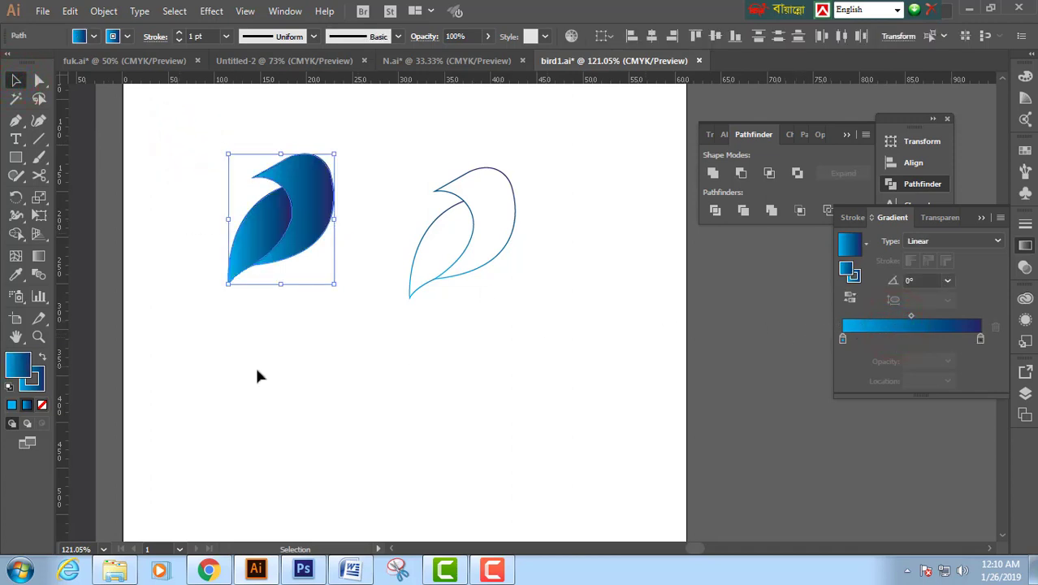
click(41, 380)
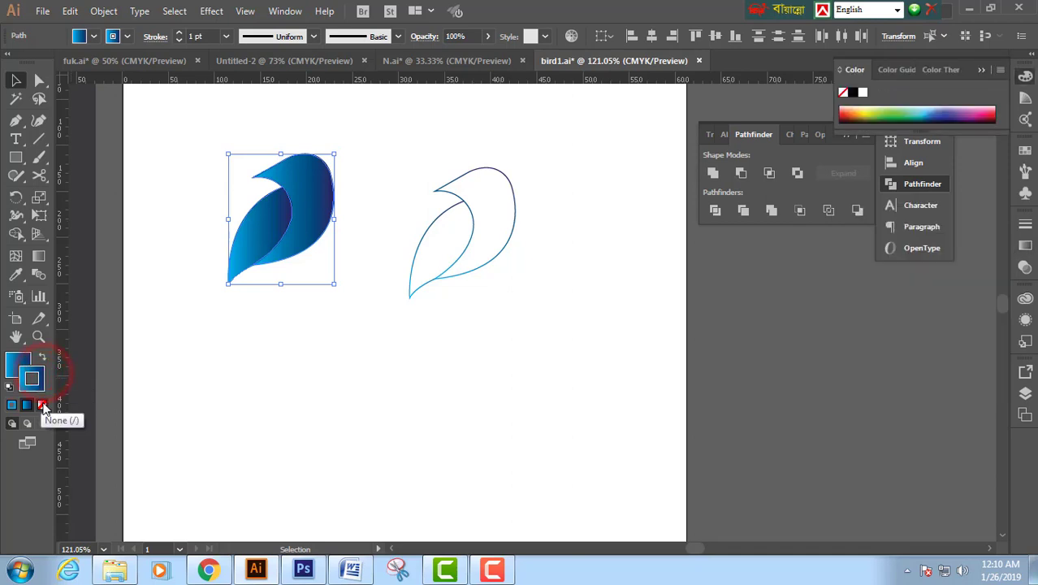
click(43, 404)
click(18, 363)
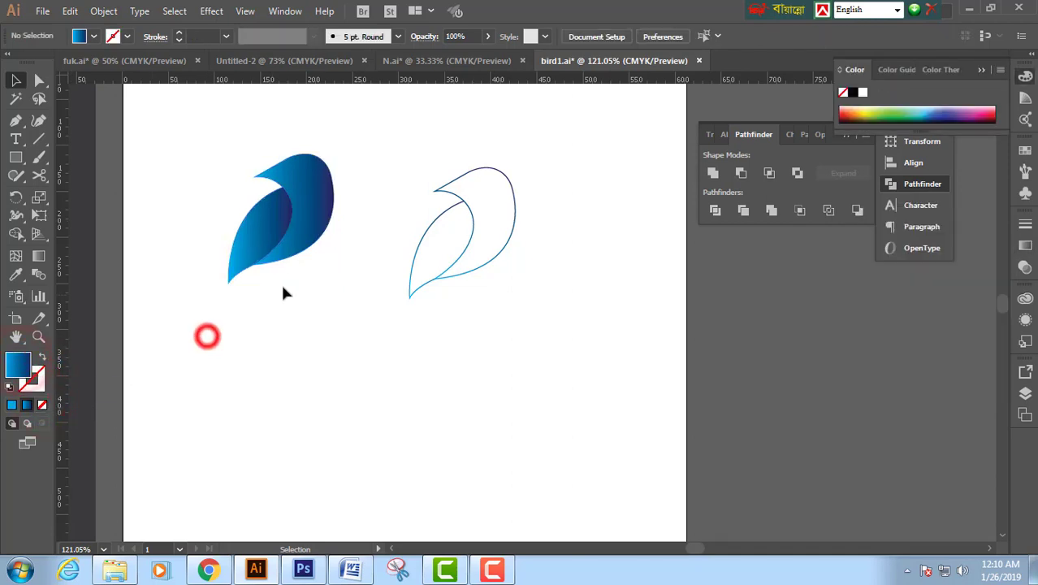
click(204, 337)
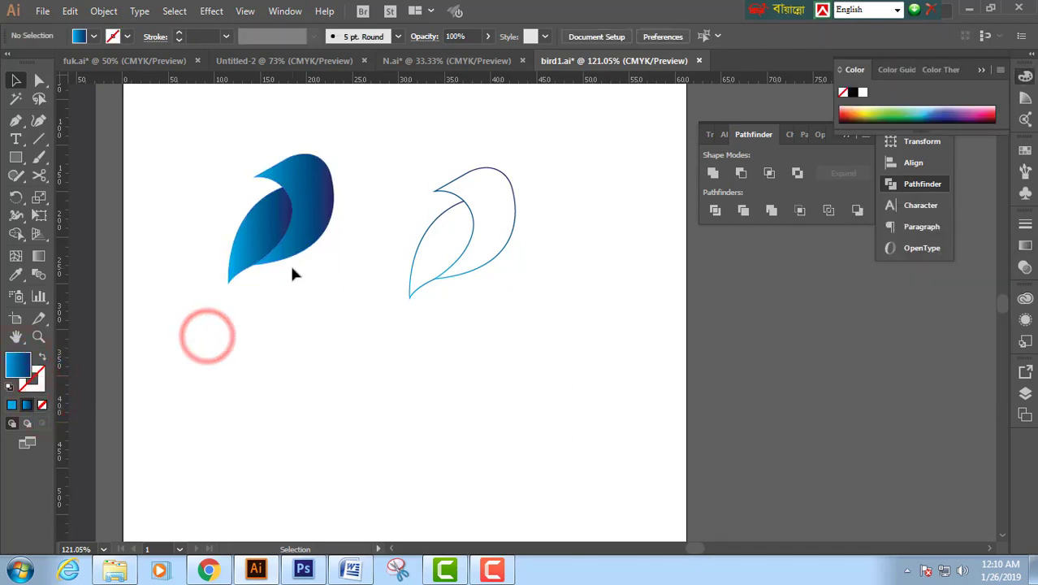
Move the crescent gradient's light blue stop to about 52% and colour the stop at 0% dark blue.
click(320, 186)
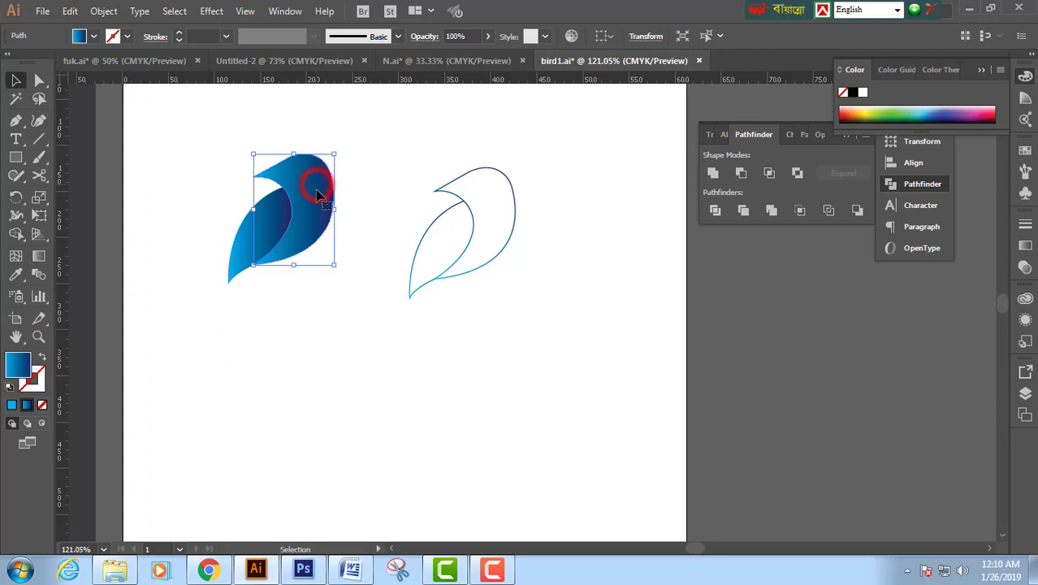
click(1024, 246)
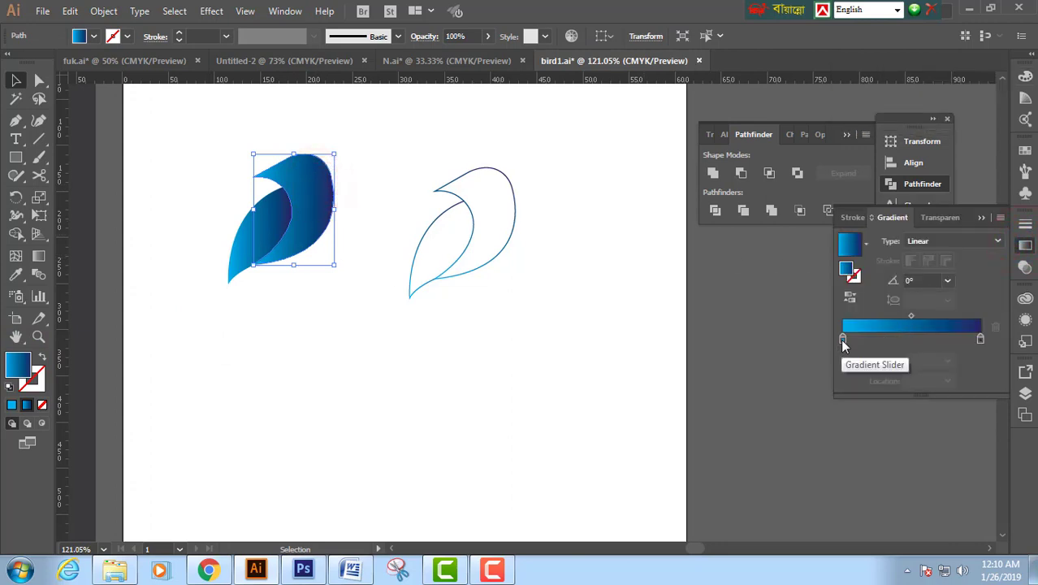
drag(842, 339, 902, 338)
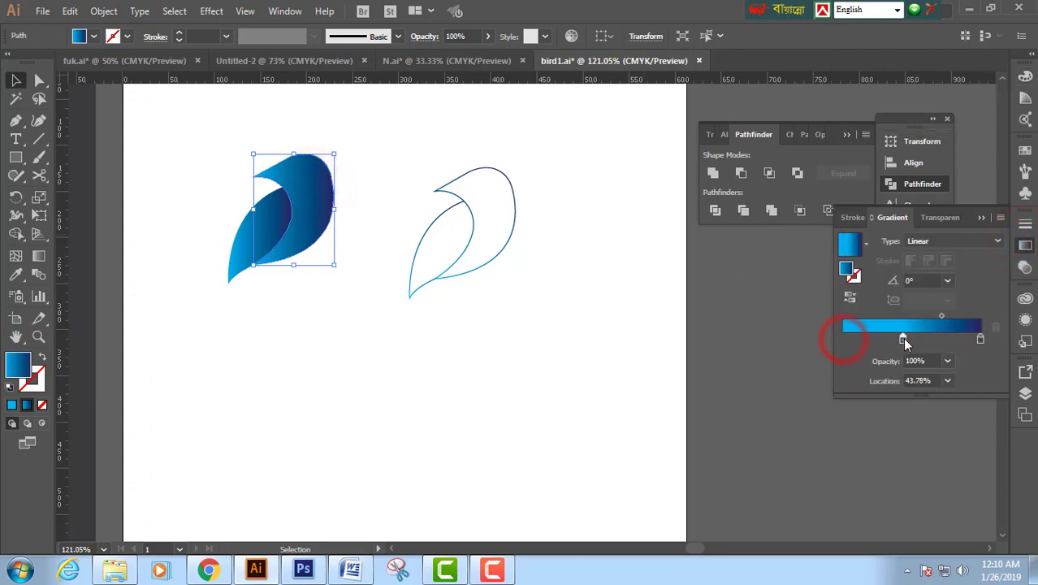
click(843, 340)
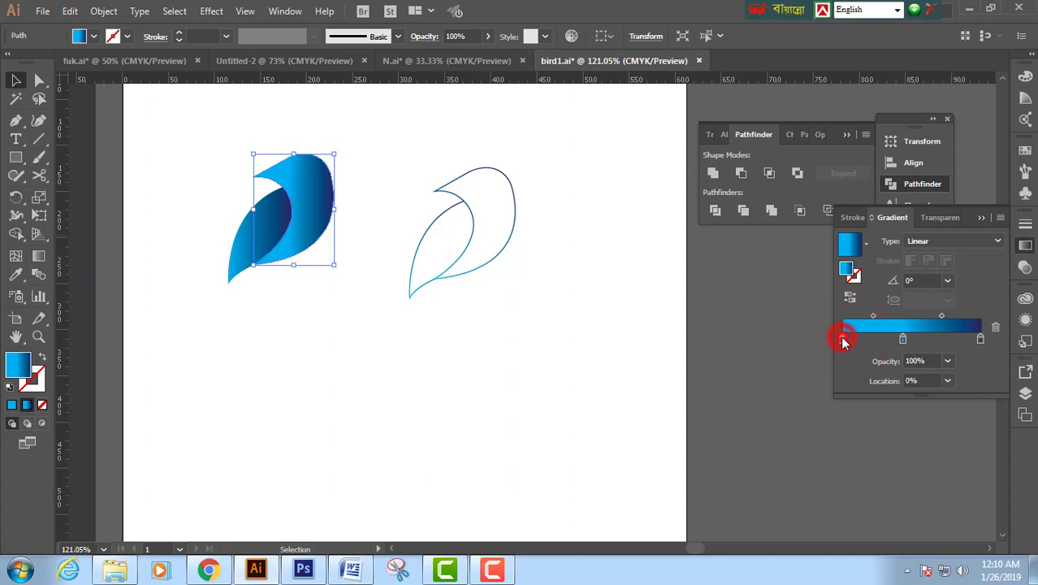
double_click(842, 338)
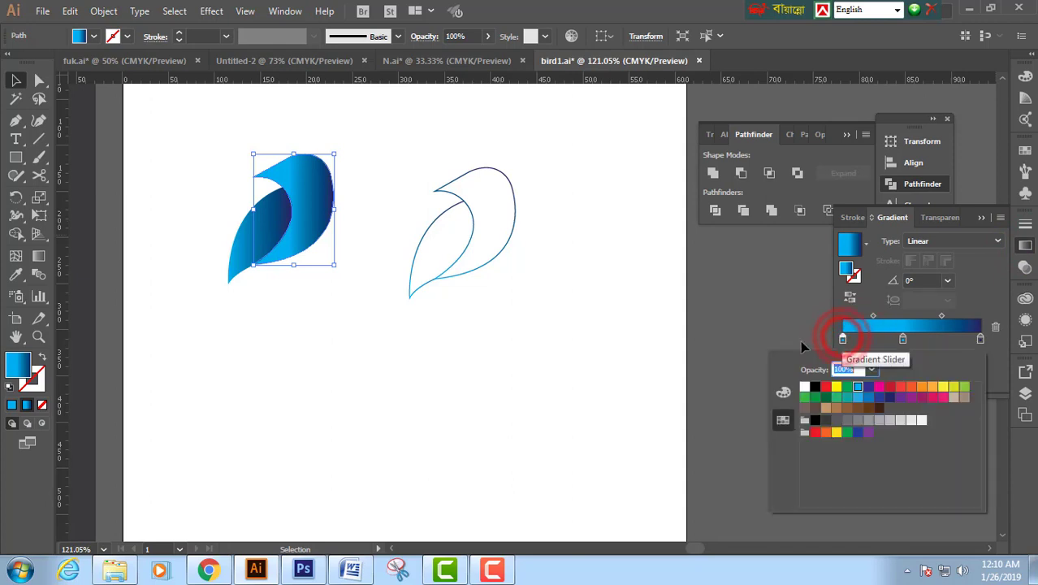
click(879, 398)
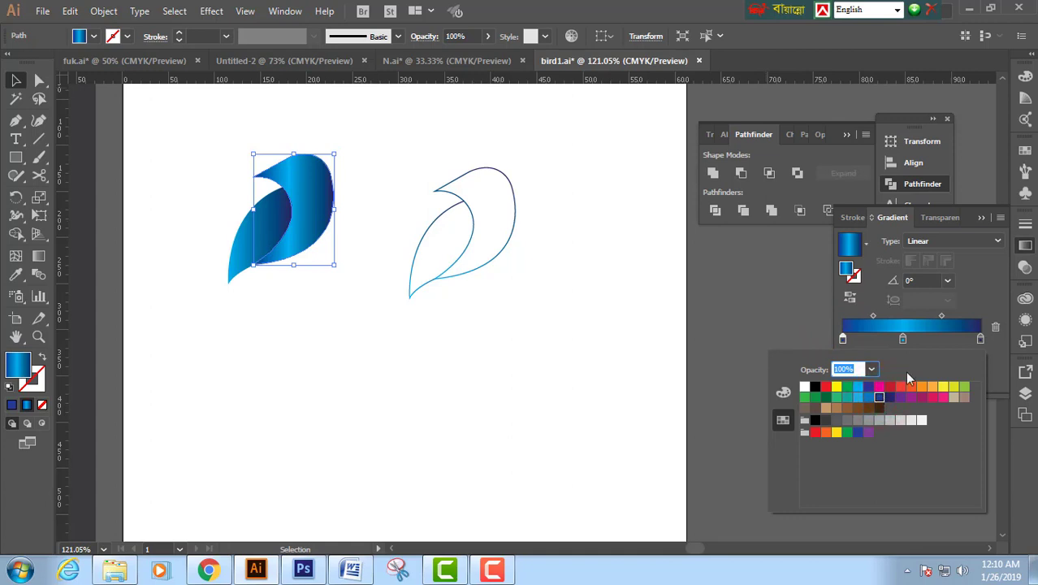
click(902, 339)
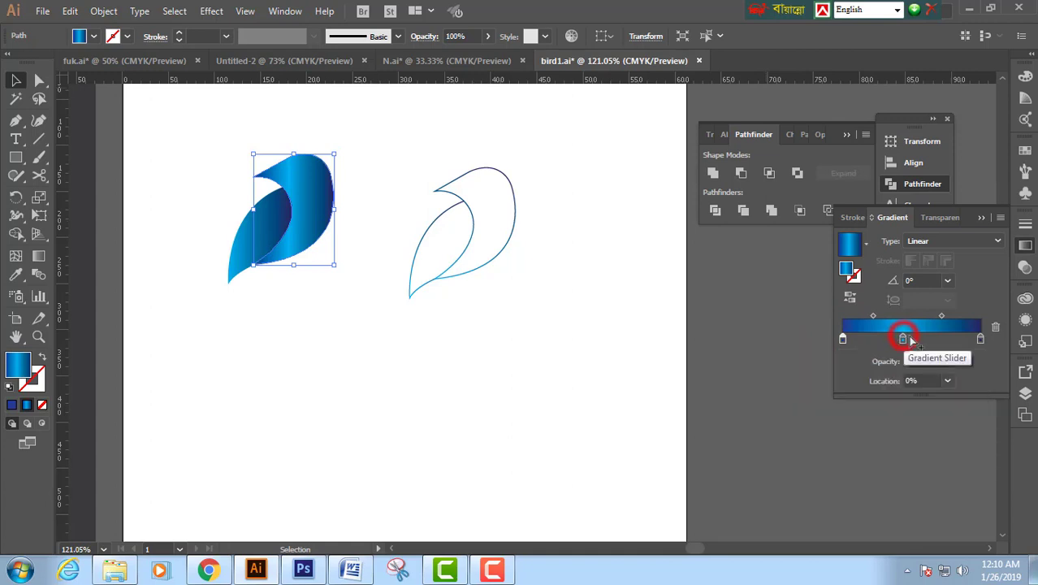
drag(901, 340, 913, 340)
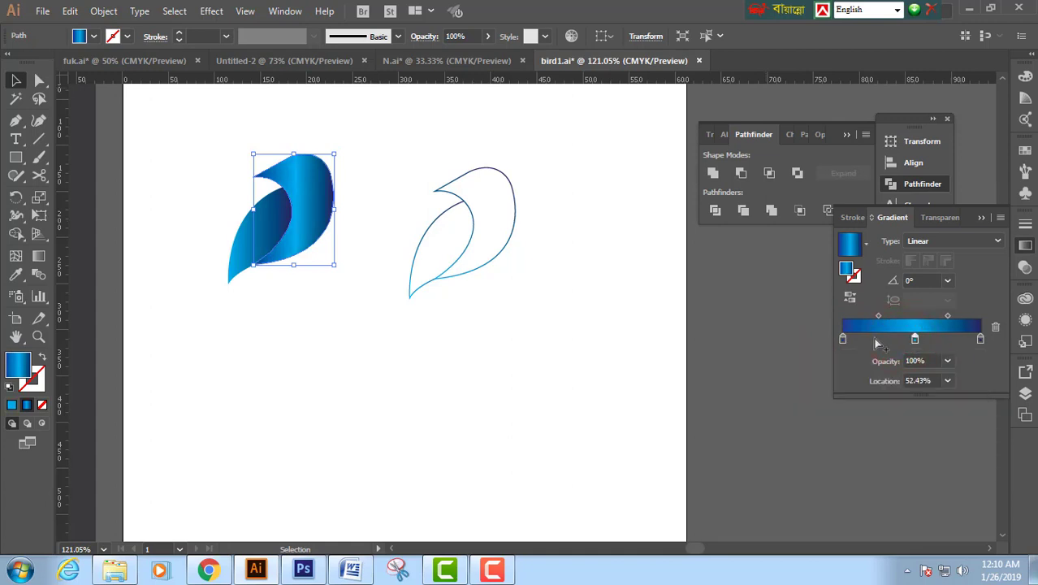
click(420, 162)
Copy the crescent's three-stop gradient onto the leaf shape with the Eyedropper tool.
click(257, 208)
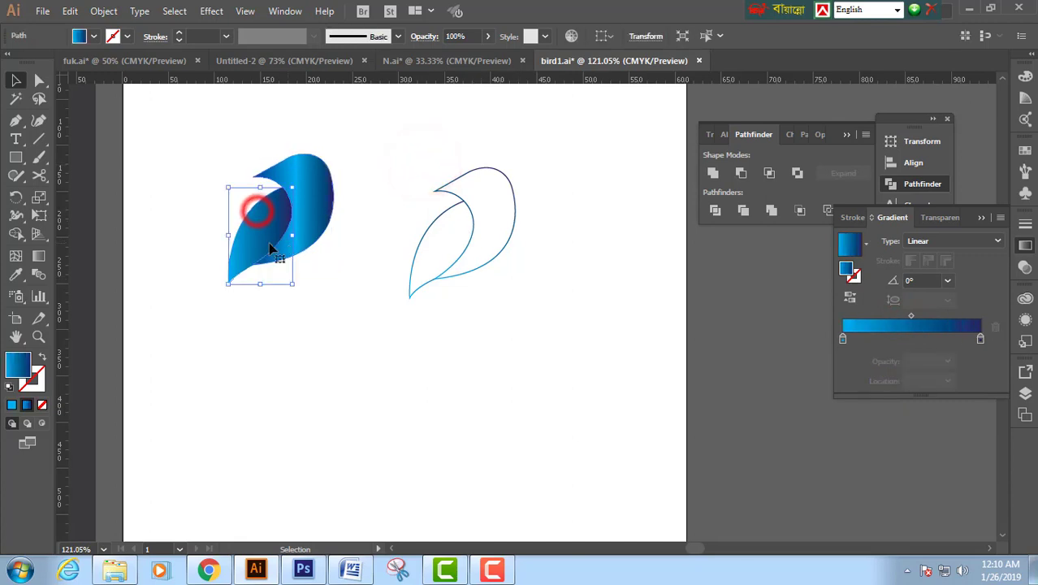
click(15, 275)
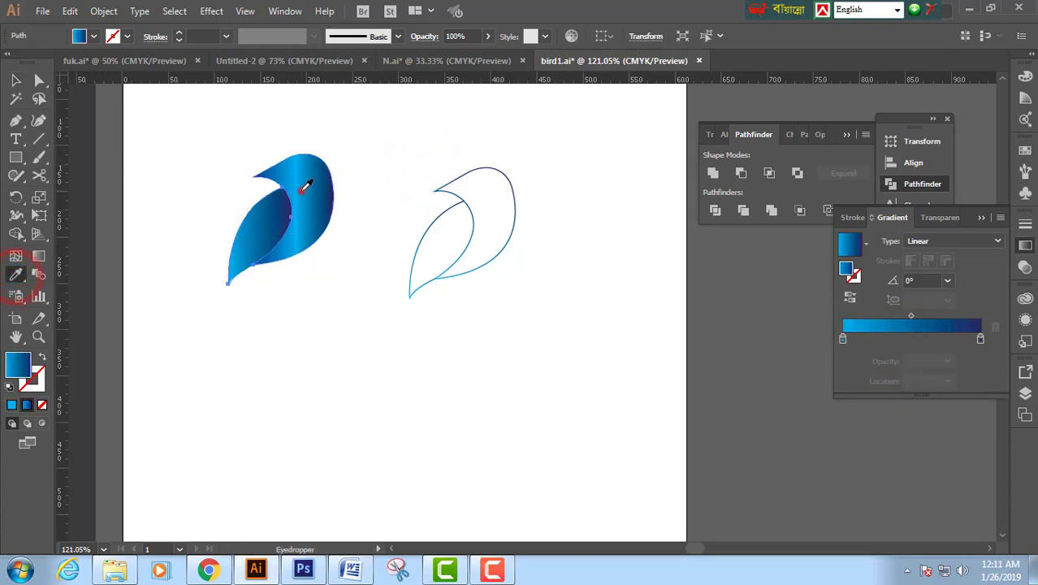
click(306, 187)
click(16, 80)
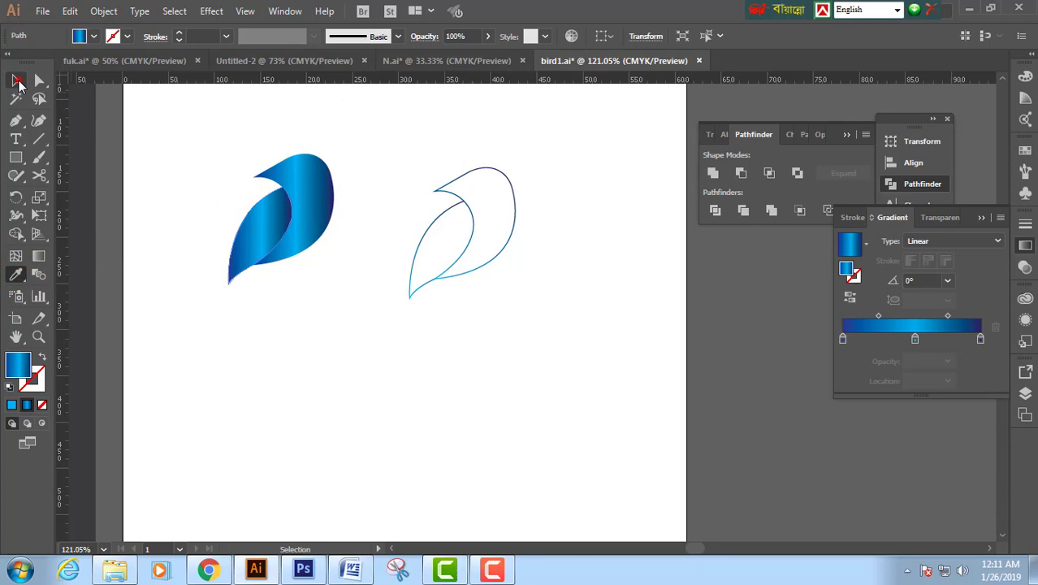
click(199, 140)
Stretch the crescent's horizontal gradient past its outer edge with the Gradient tool and shift it slightly back toward the leaf.
click(320, 185)
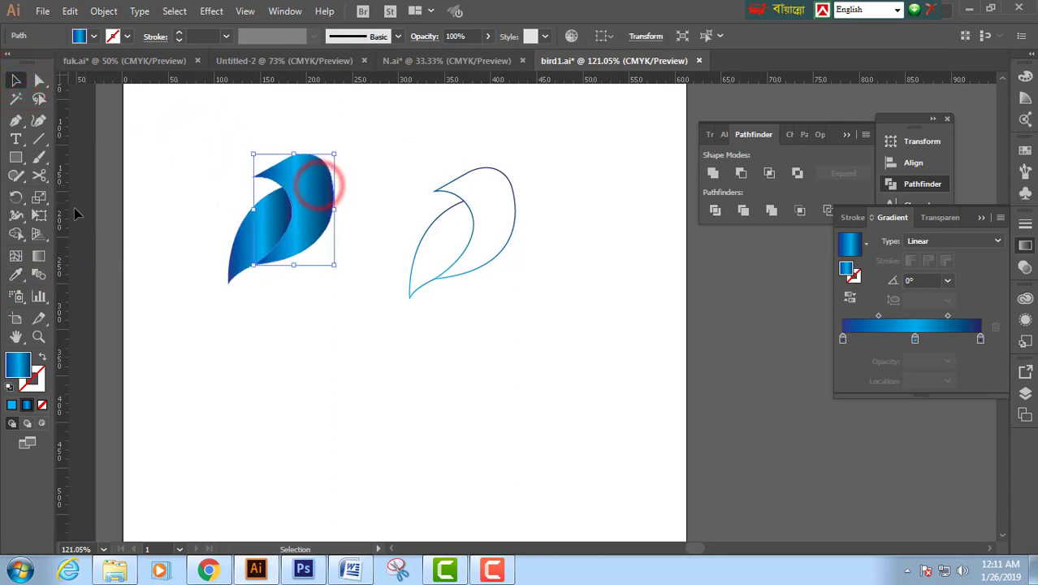
click(38, 256)
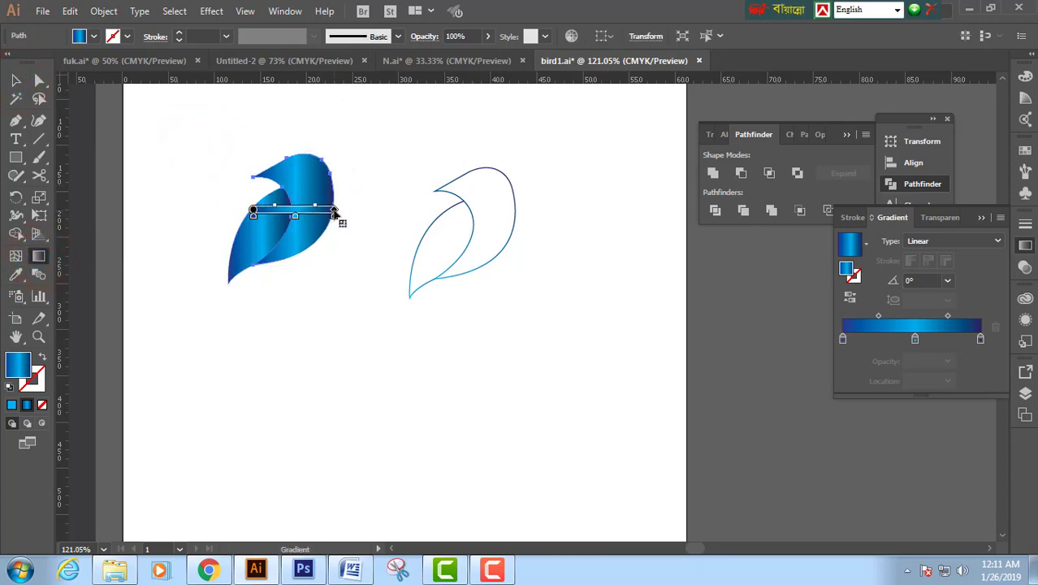
drag(335, 212, 379, 212)
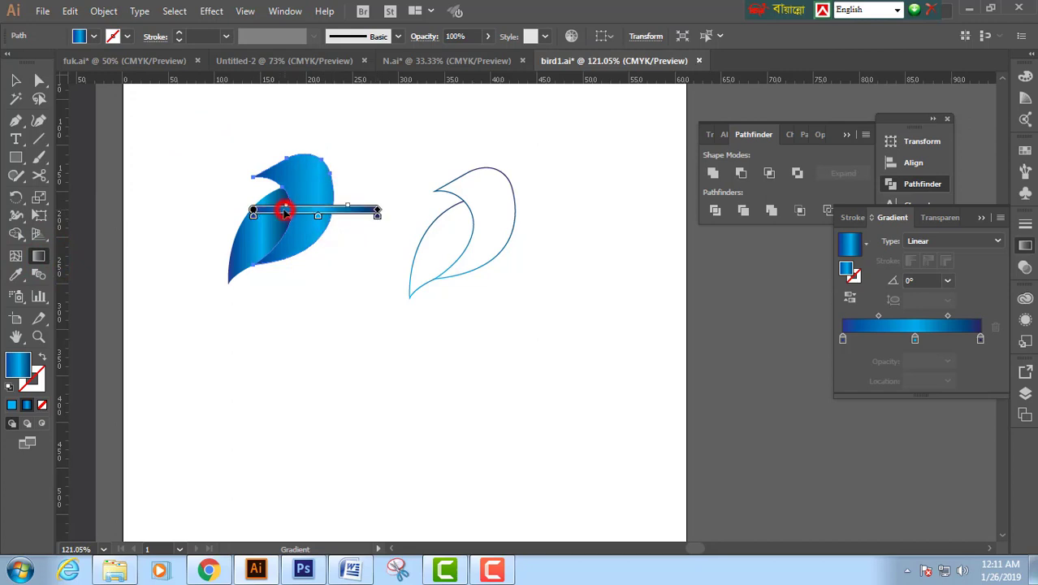
drag(284, 210, 279, 214)
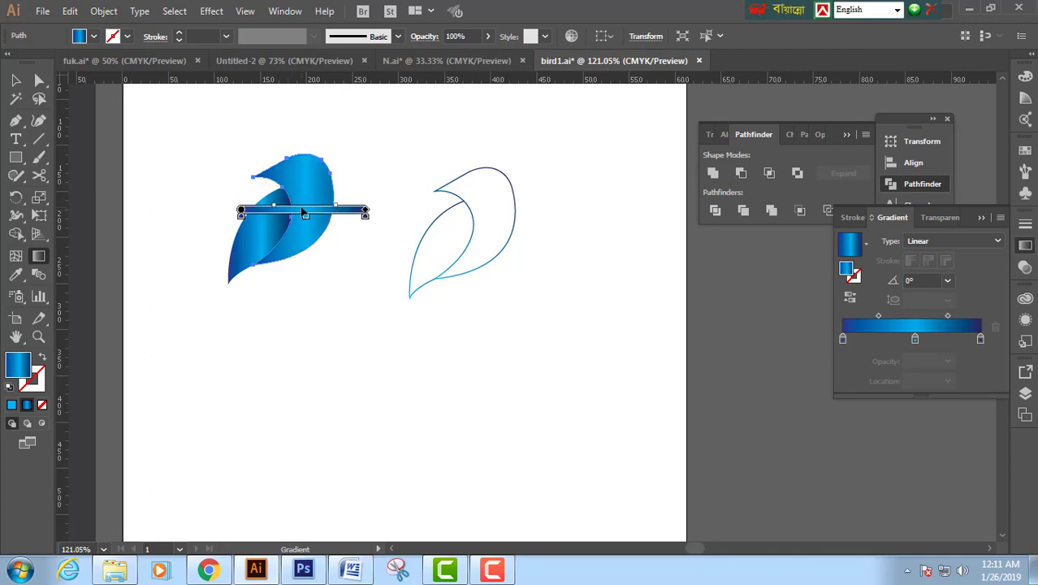
click(15, 79)
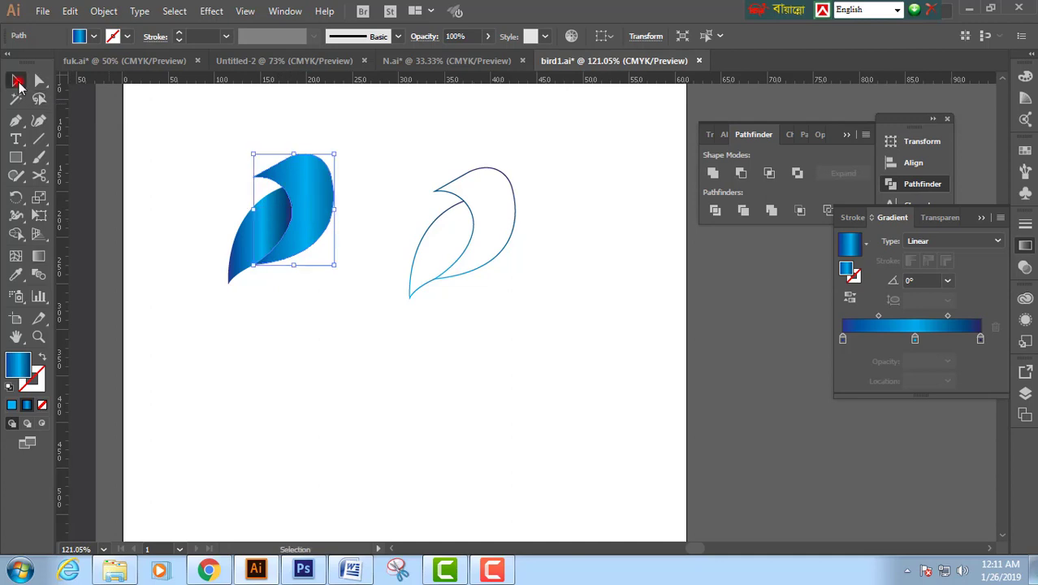
click(162, 142)
Widen the leaf's horizontal gradient beyond both of its sides with the Gradient tool and move the dark end stop inward.
click(264, 213)
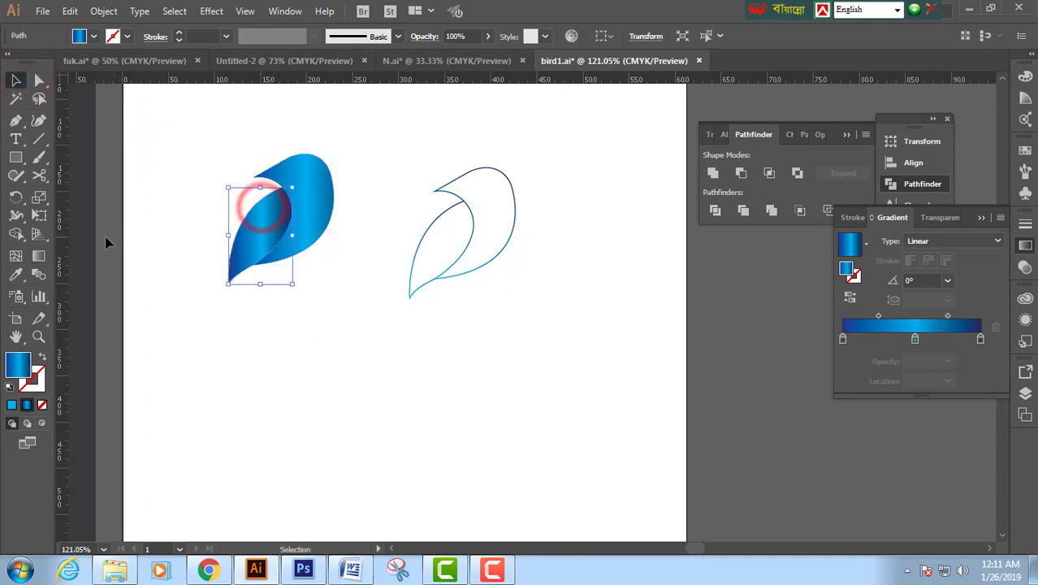
click(38, 254)
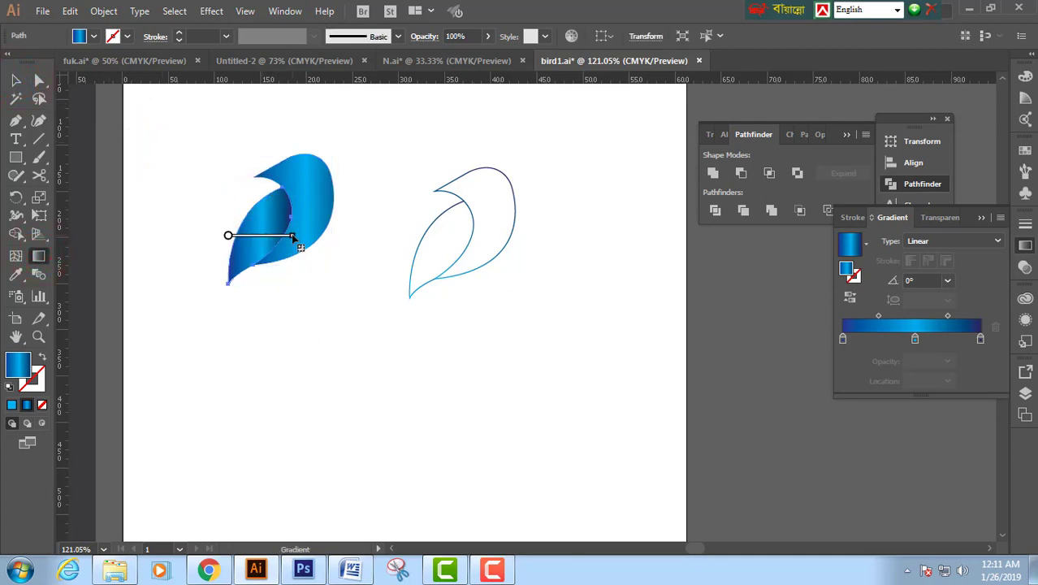
mouse_move(300, 237)
mouse_down()
mouse_move(353, 236)
mouse_move(283, 235)
mouse_move(312, 243)
mouse_up()
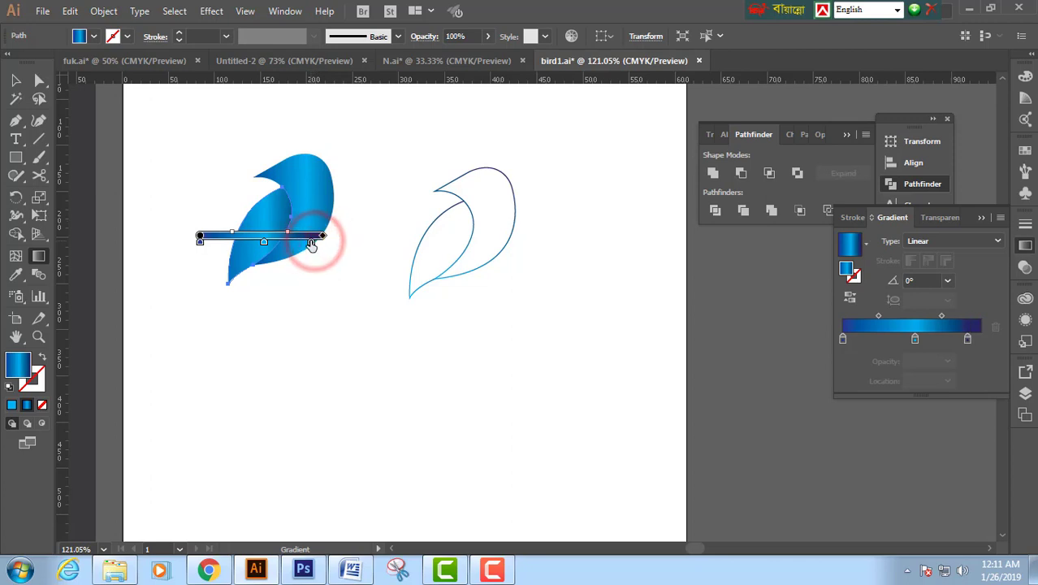
mouse_move(323, 250)
drag(309, 246, 305, 243)
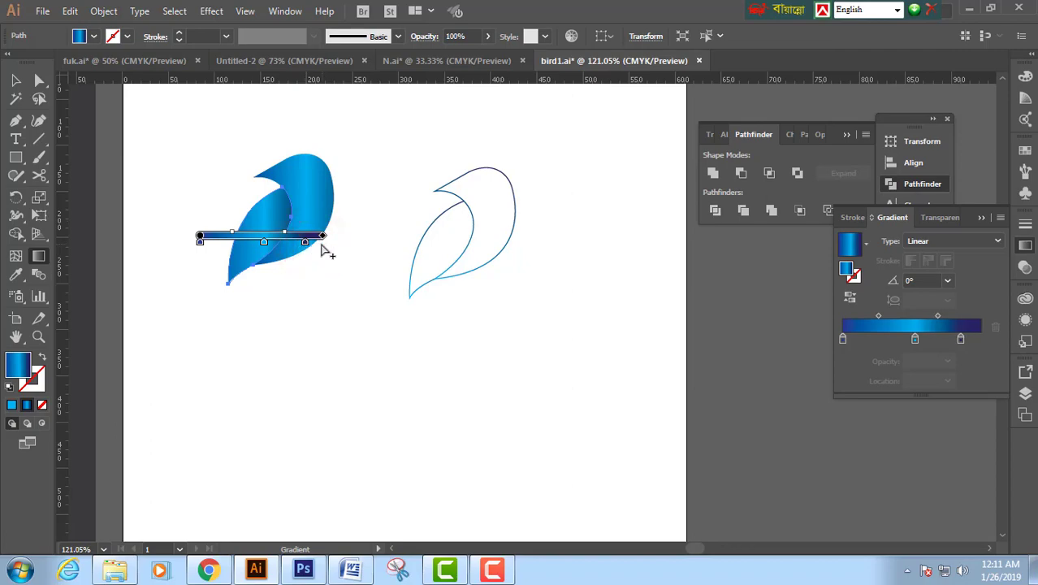
click(14, 81)
click(200, 134)
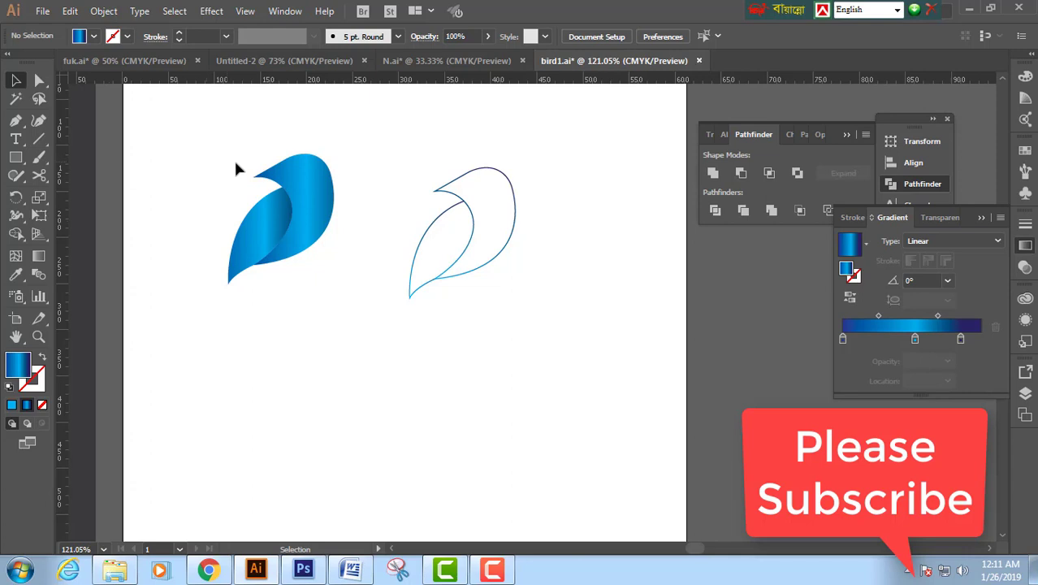
Turn the crescent's gradient to -90° with the Gradient tool, extending it past the shape's upper and lower edges.
click(322, 199)
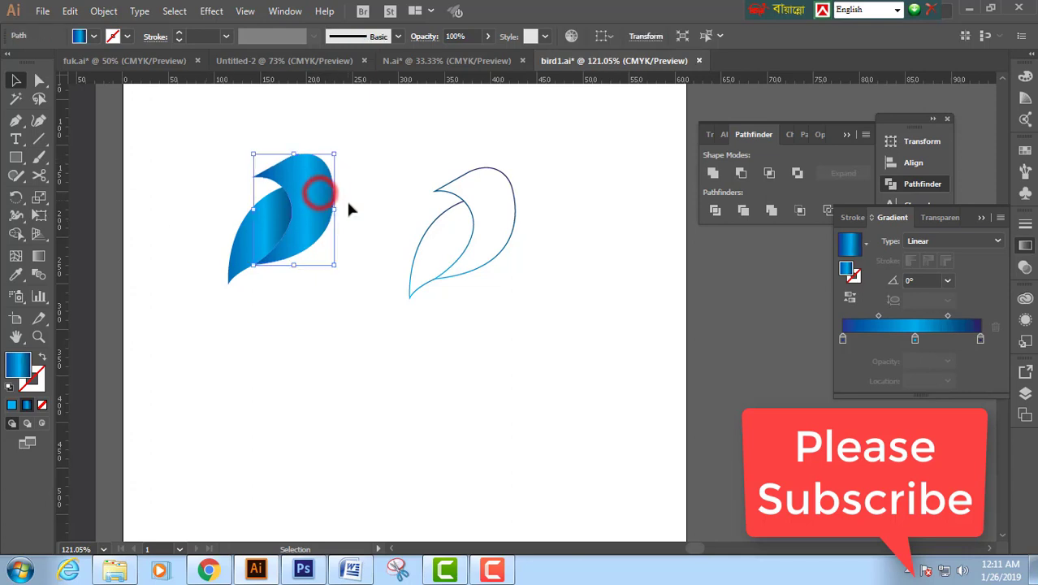
click(38, 255)
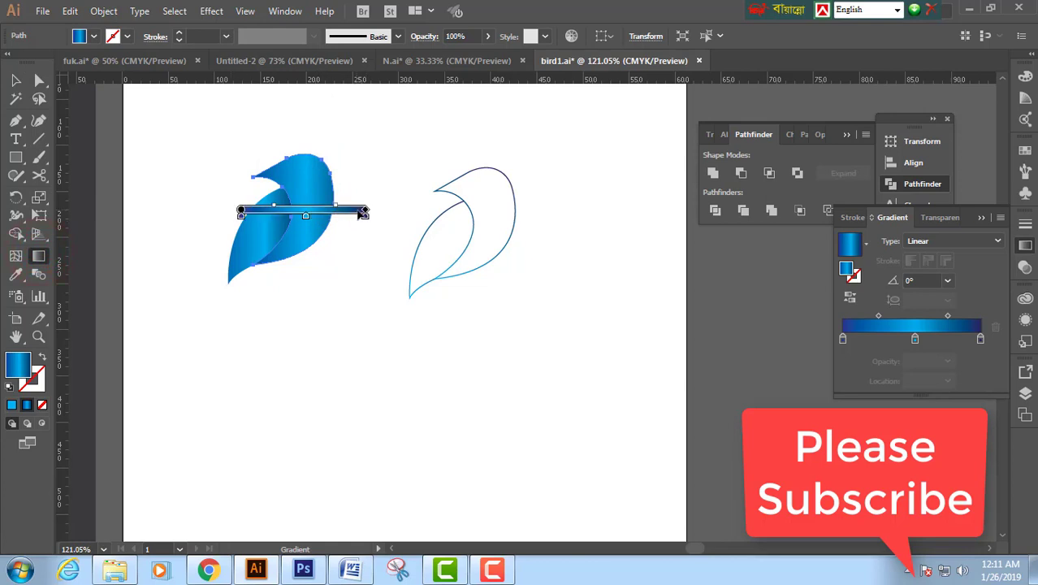
mouse_move(370, 208)
mouse_down()
mouse_move(225, 322)
mouse_move(242, 313)
mouse_up()
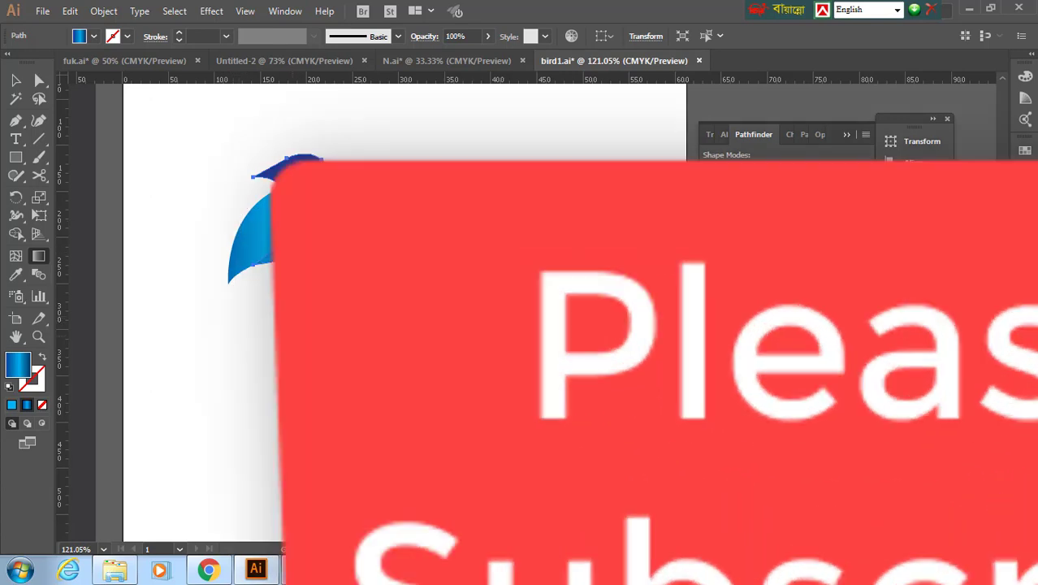
mouse_move(294, 340)
mouse_down()
mouse_move(295, 416)
mouse_move(297, 406)
mouse_up()
drag(295, 304, 296, 211)
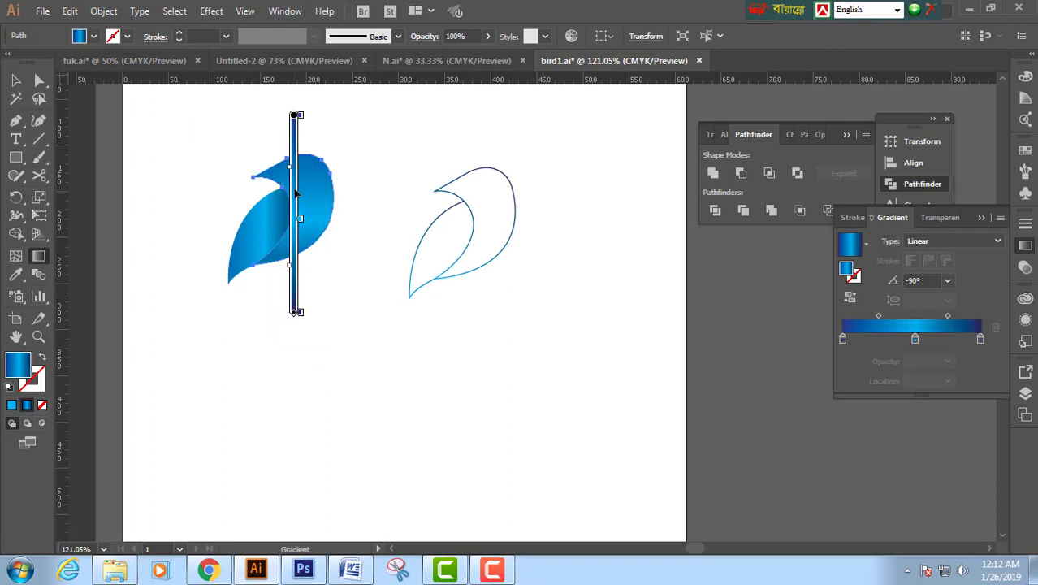
drag(296, 193, 296, 182)
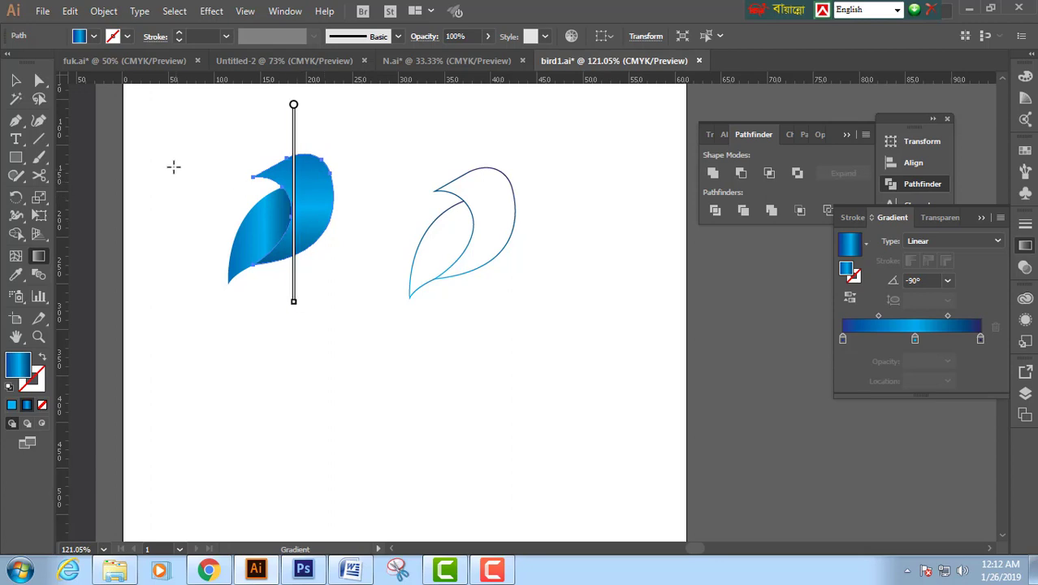
click(16, 79)
click(215, 141)
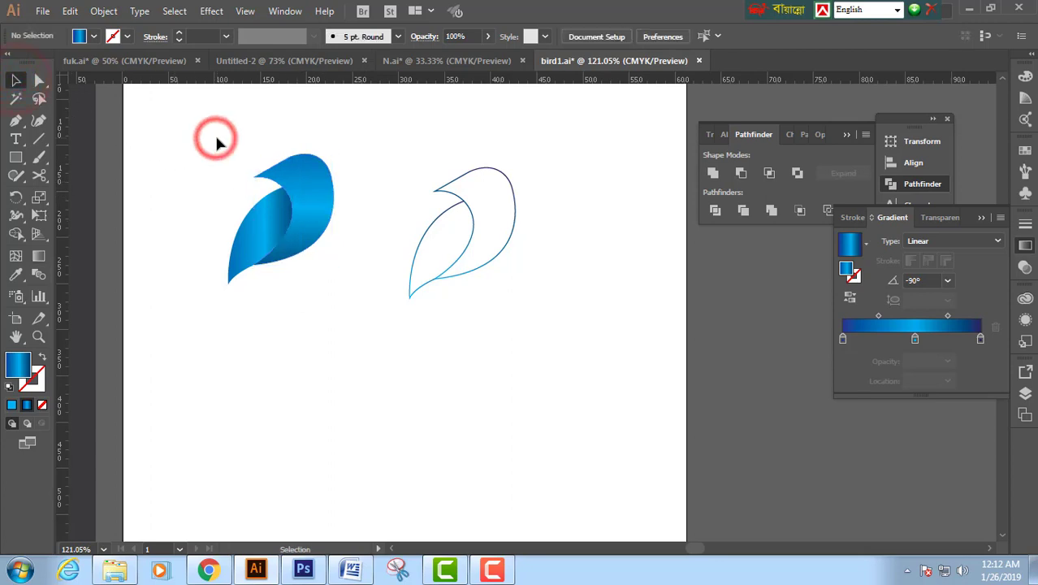
drag(357, 143, 370, 153)
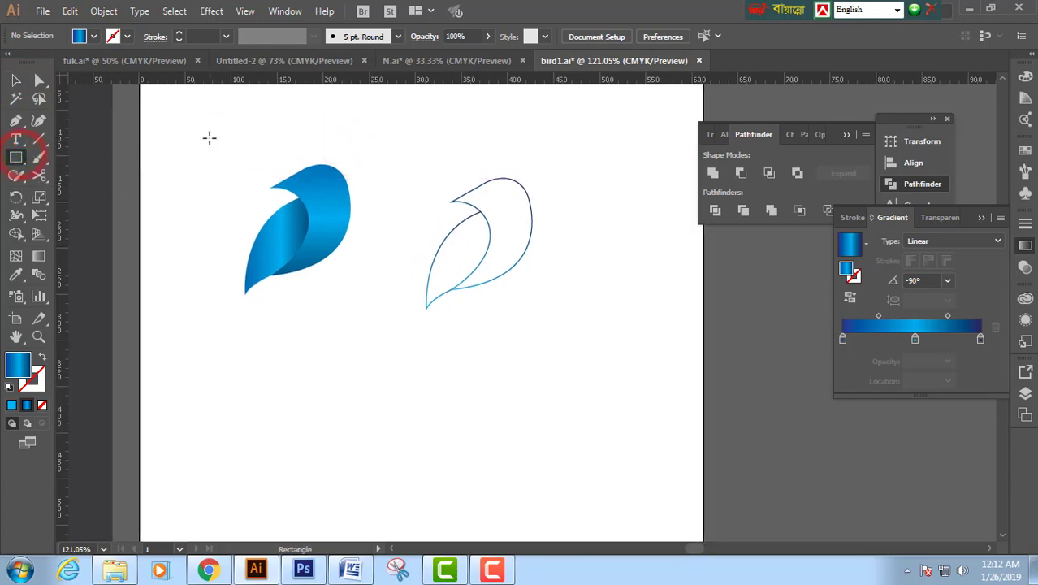
mouse_move(200, 130)
mouse_down()
mouse_move(383, 252)
mouse_move(393, 331)
mouse_up()
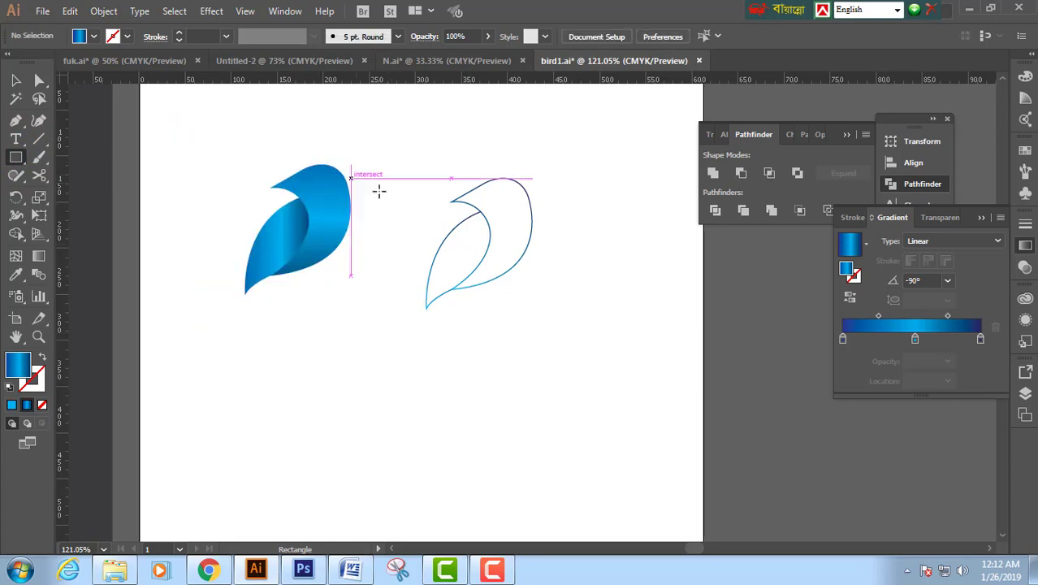
click(17, 79)
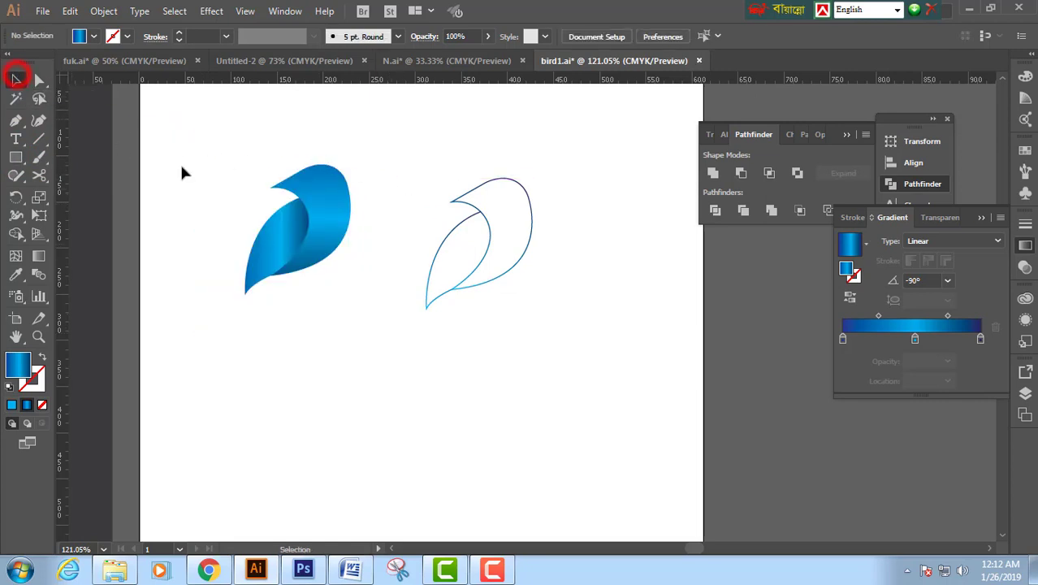
Move the unfilled outline copy of the bird shape up and closer to the gradient-filled version.
drag(394, 144, 595, 315)
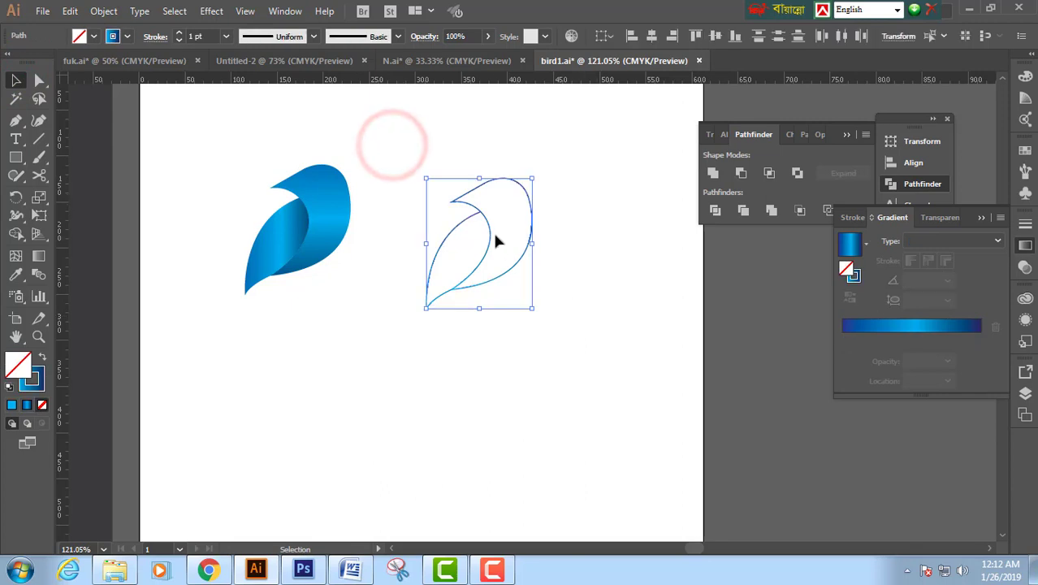
drag(490, 235, 438, 212)
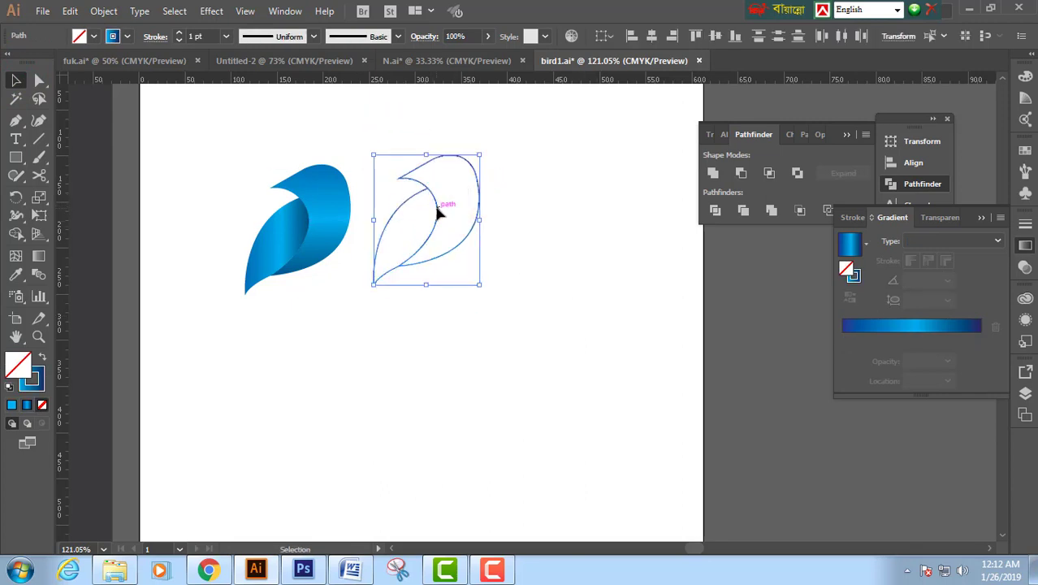
click(525, 193)
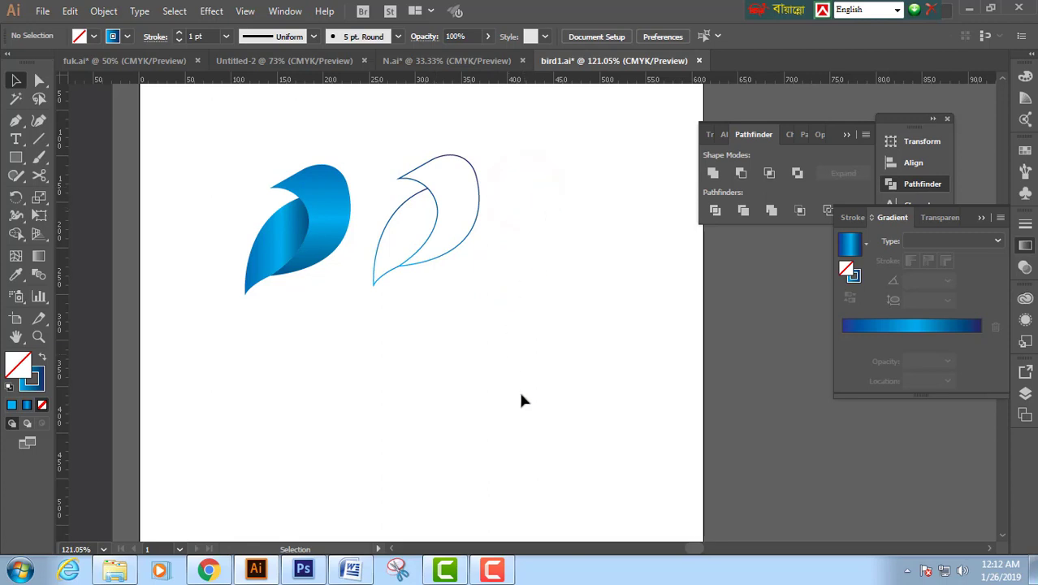
click(492, 568)
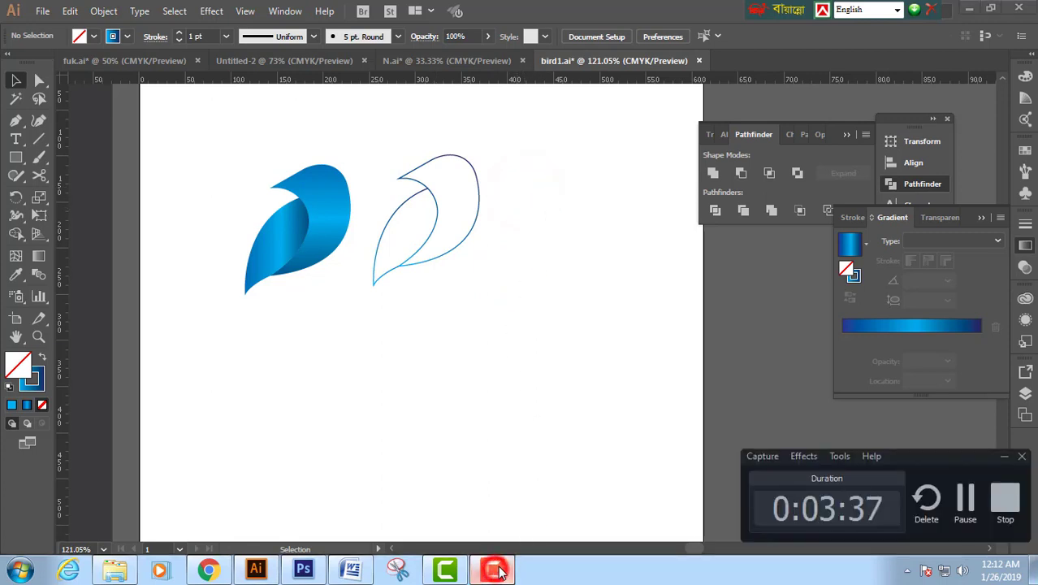
click(965, 500)
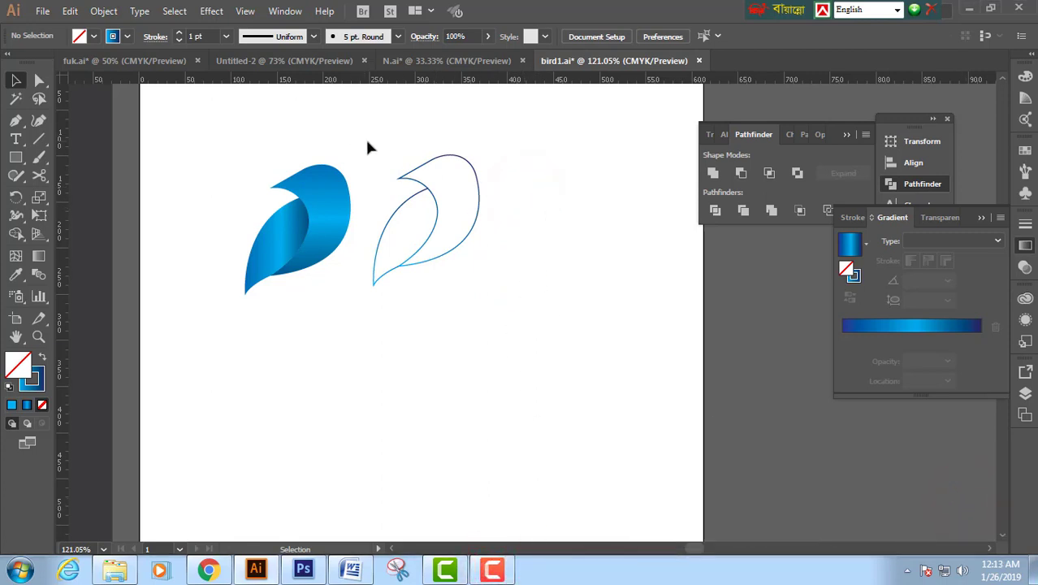
Delete the whole outline copy beside the gradient-filled bird shape.
drag(368, 147, 533, 282)
key(a)
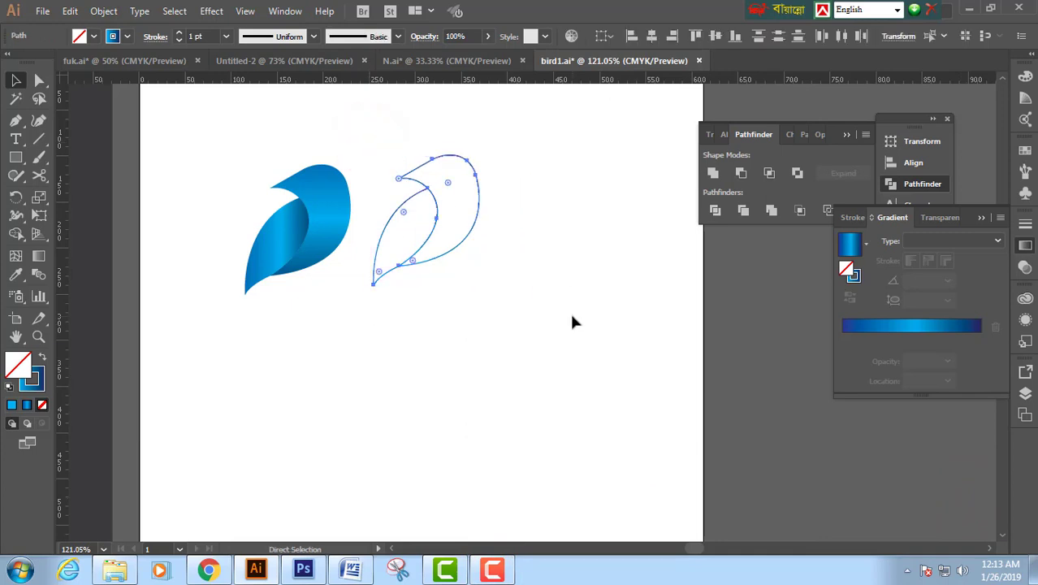
key(Delete)
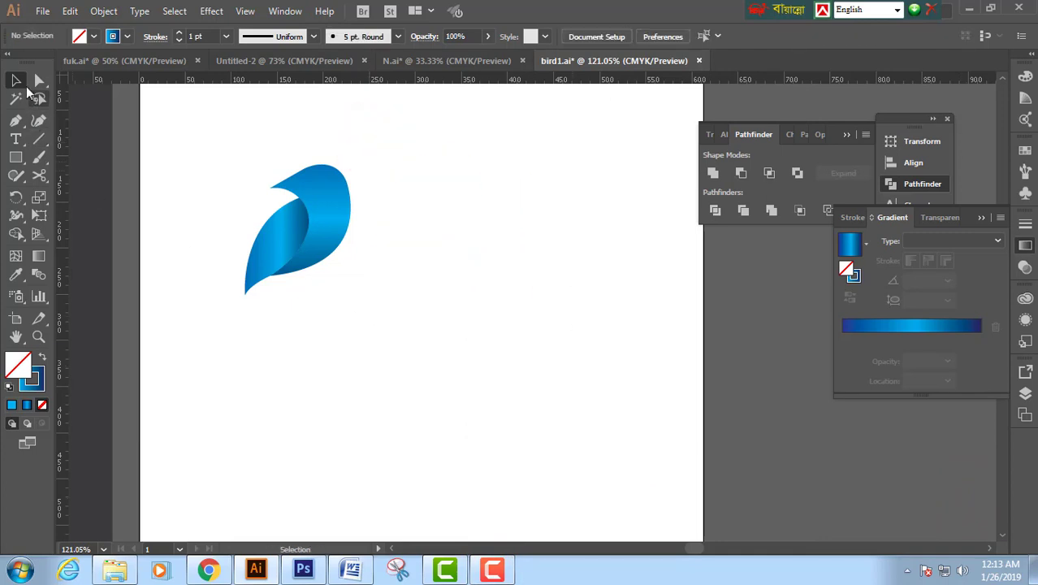
Group the gradient-filled crescent and leaf, and move the logo slightly down toward the middle of the artboard.
drag(185, 127, 393, 225)
right_click(393, 227)
click(439, 316)
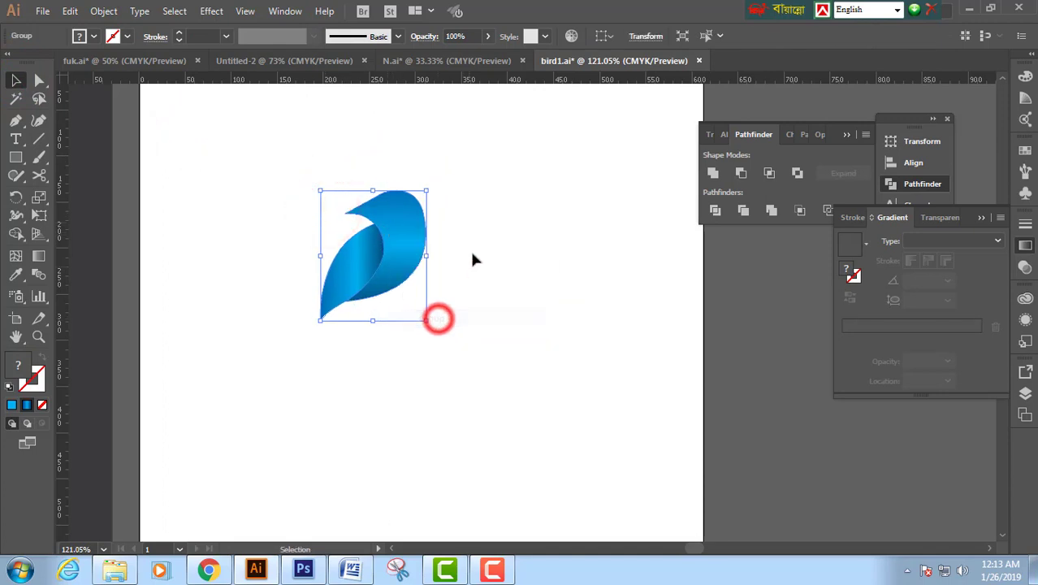
click(475, 252)
Draw a nearly square rectangle without fill or stroke around the grouped logo, leaving a margin on all sides.
click(17, 157)
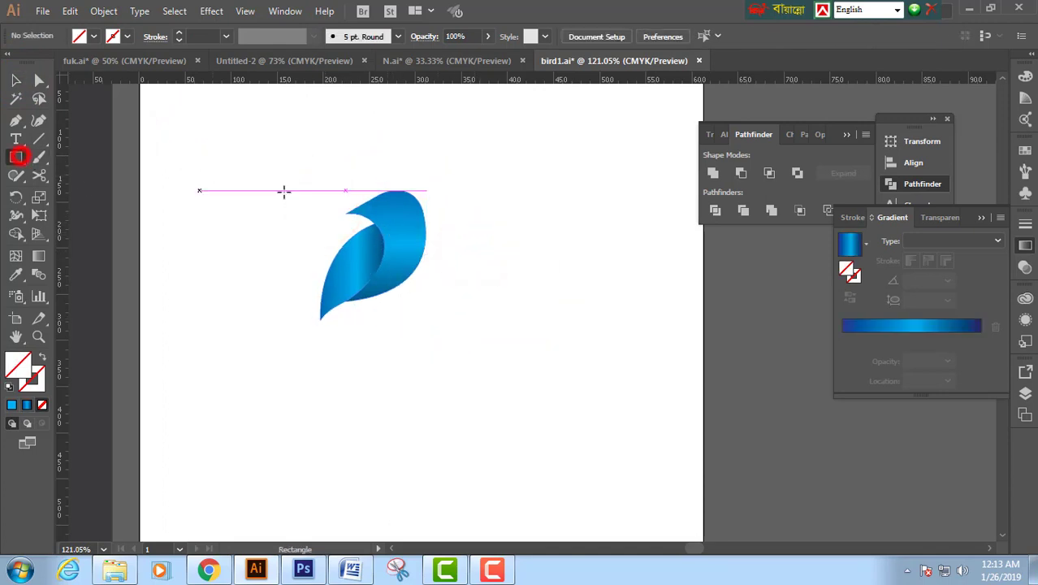
drag(239, 136, 510, 374)
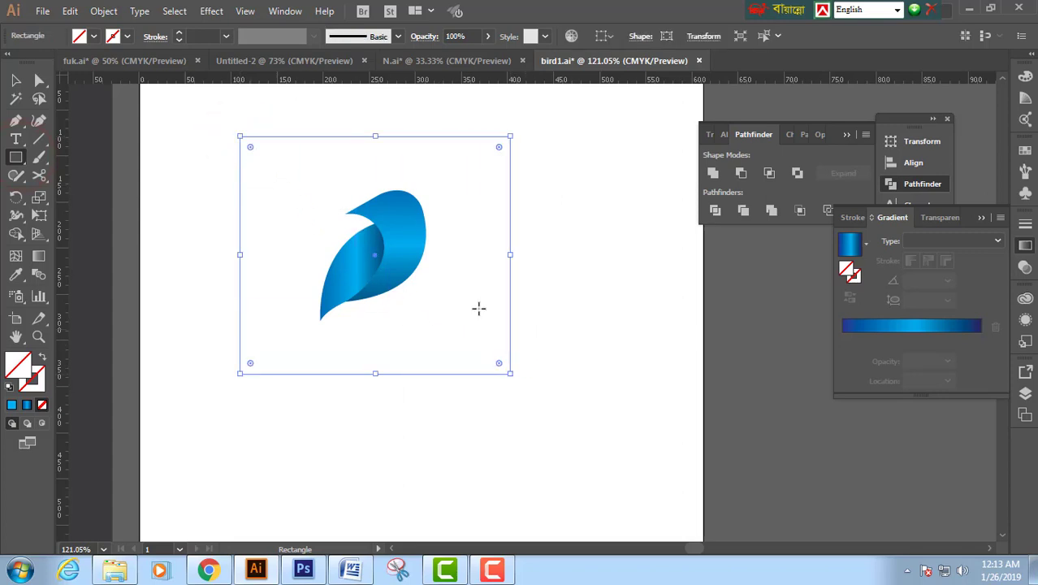
click(16, 79)
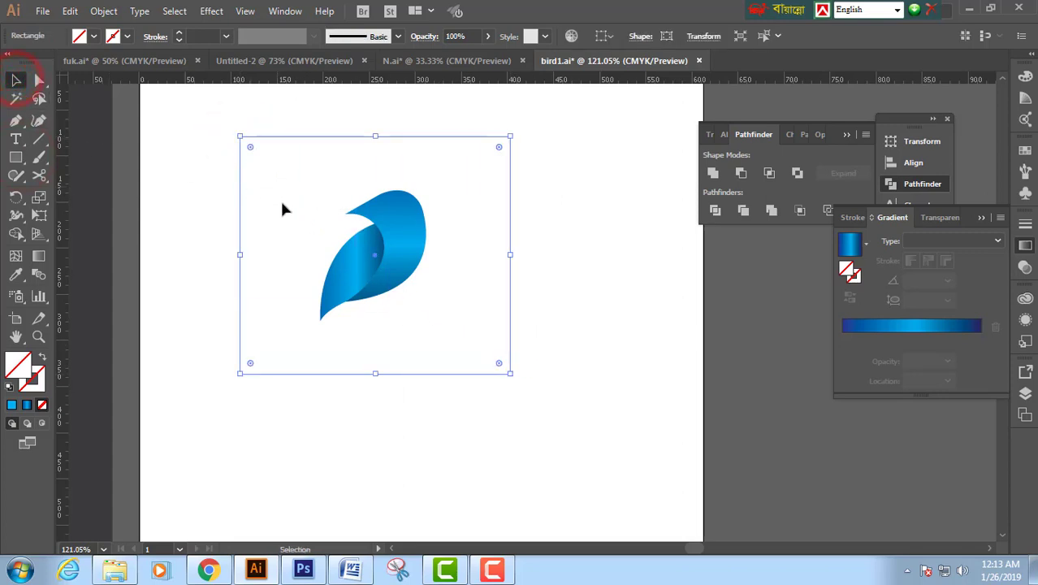